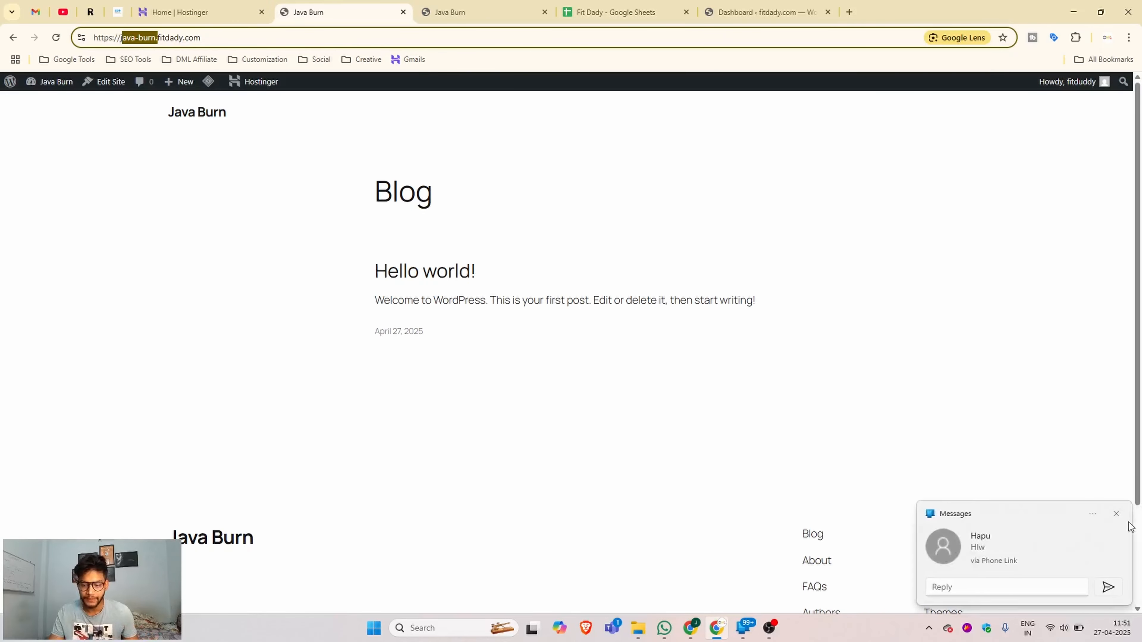
- Dismiss the incoming message notification and switch to the Hostinger home tab
left_click(1116, 513)
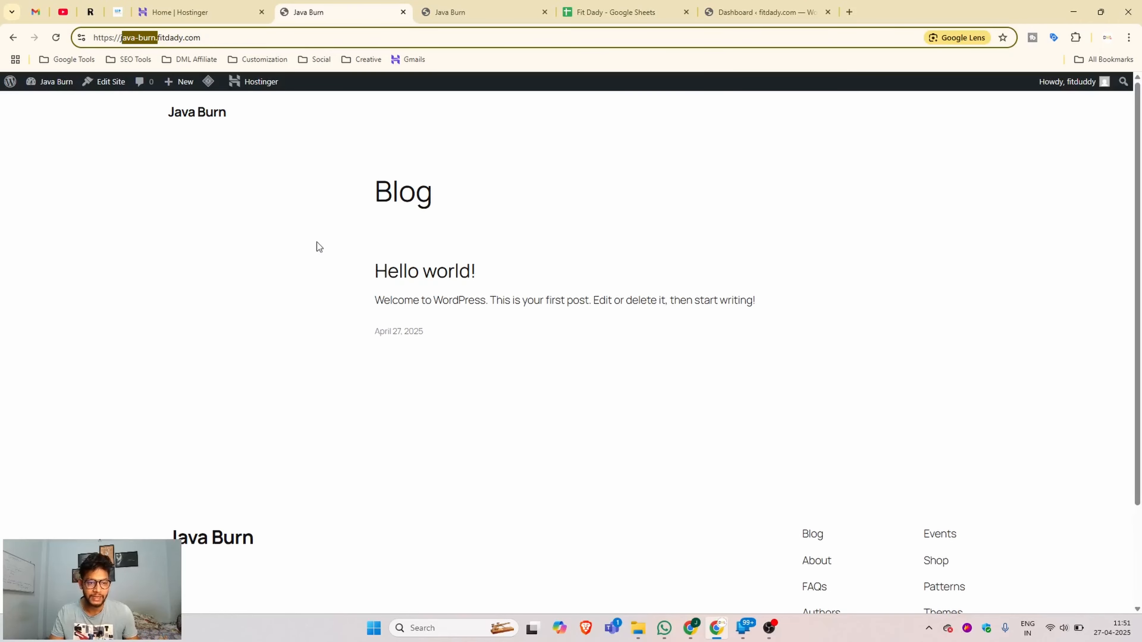
left_click(212, 6)
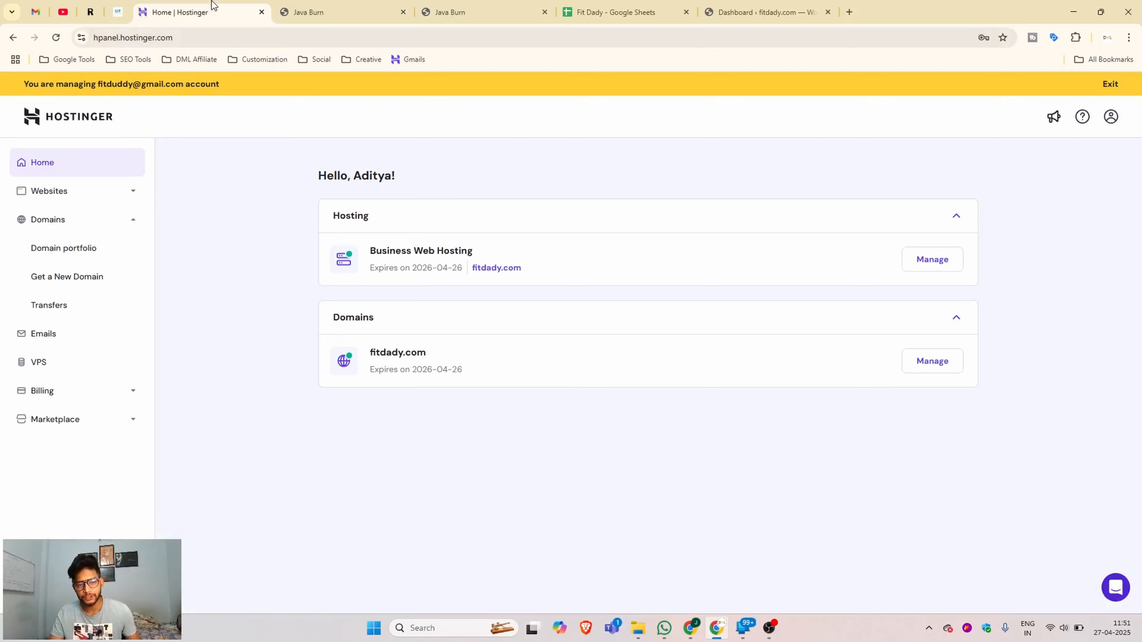
- Manage the Business Web Hosting for fitdady.com and go to its Domains > Subdomains page
left_click(346, 8)
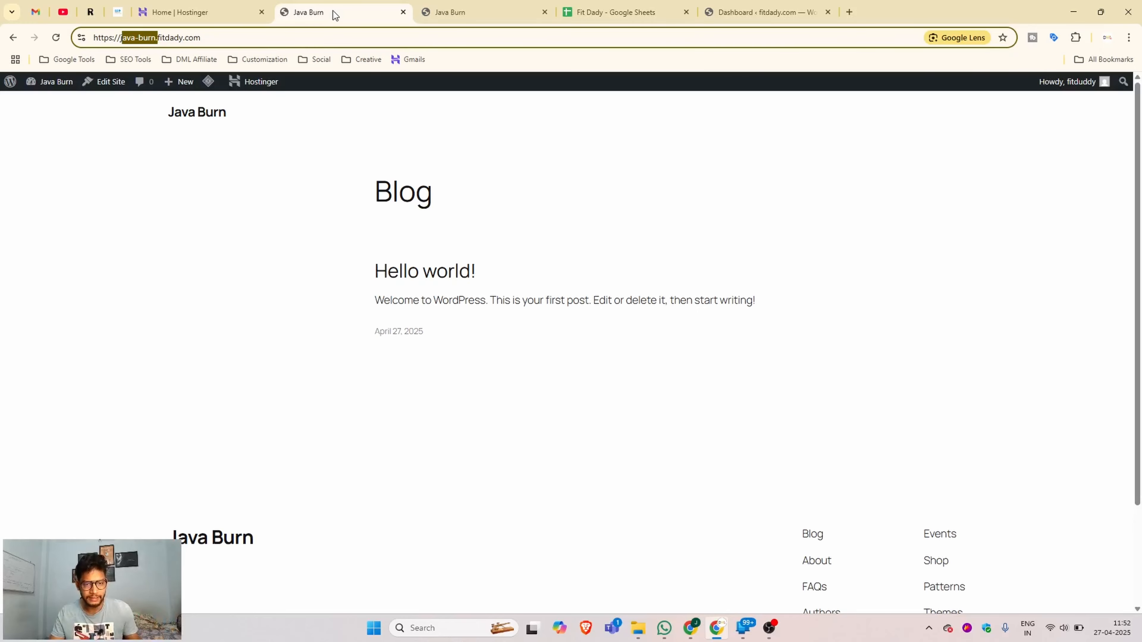
left_click(193, 14)
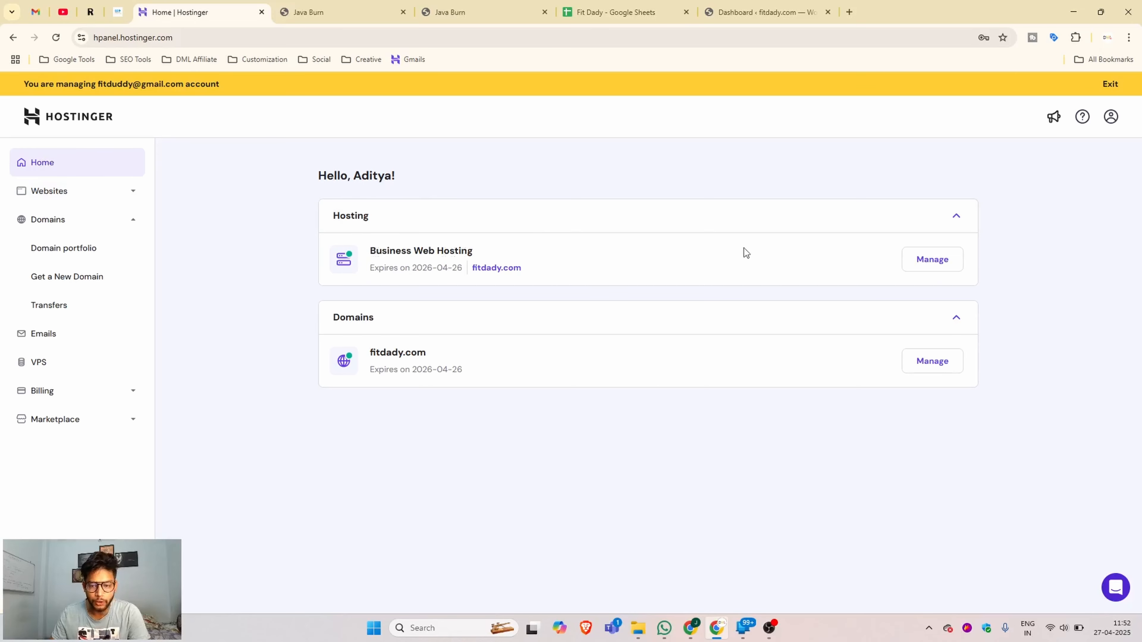
left_click(937, 258)
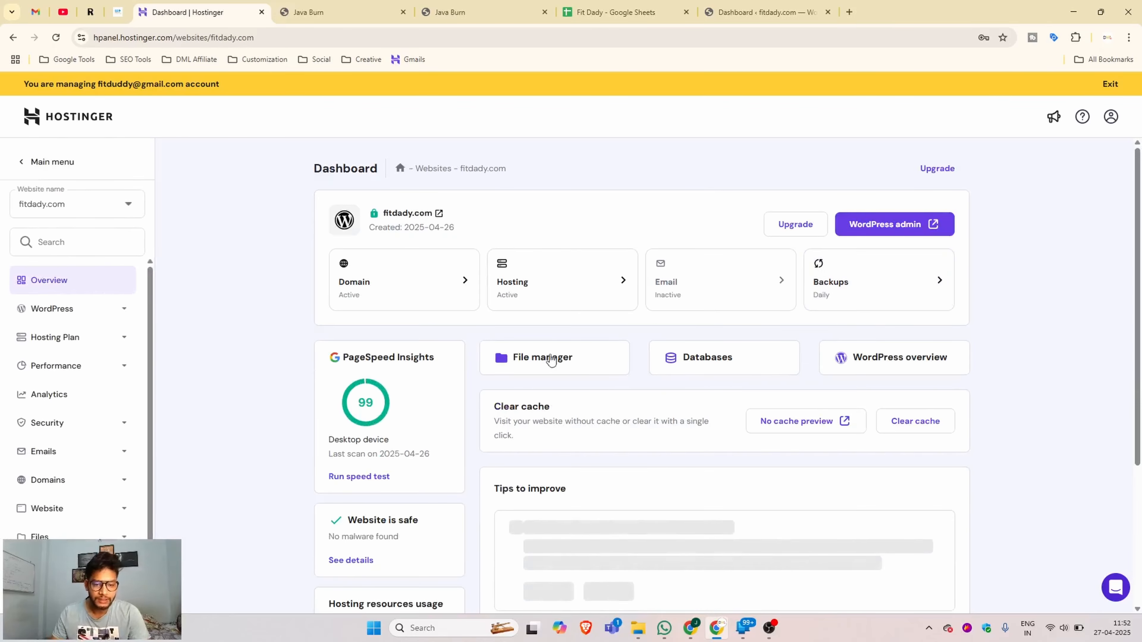
left_click(55, 479)
scroll(122, 437, "down", 2)
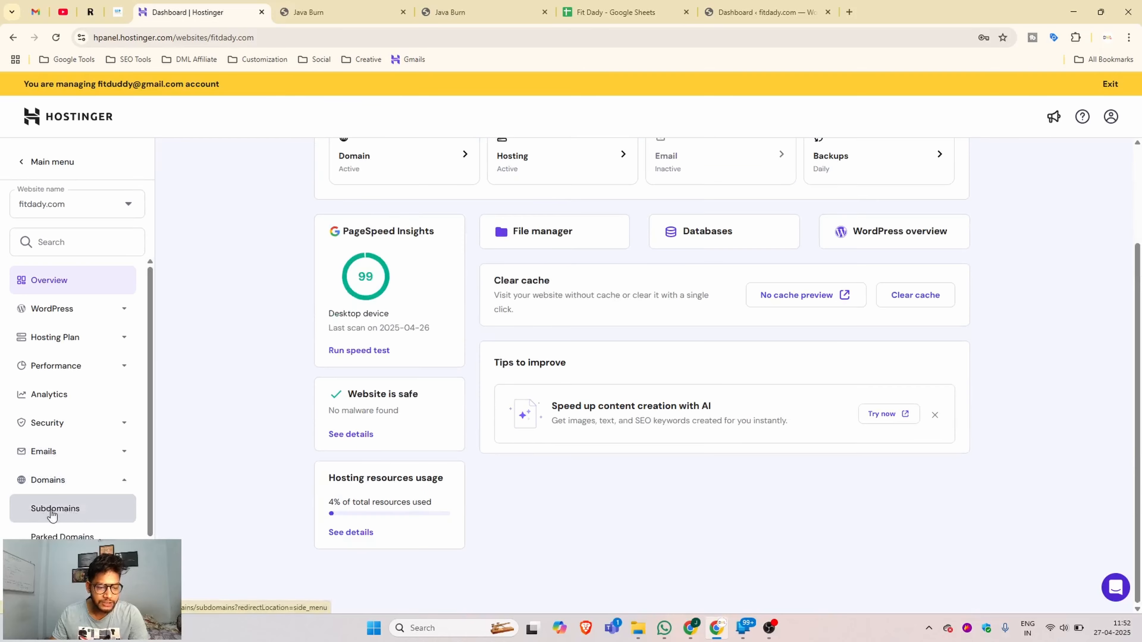
left_click(61, 515)
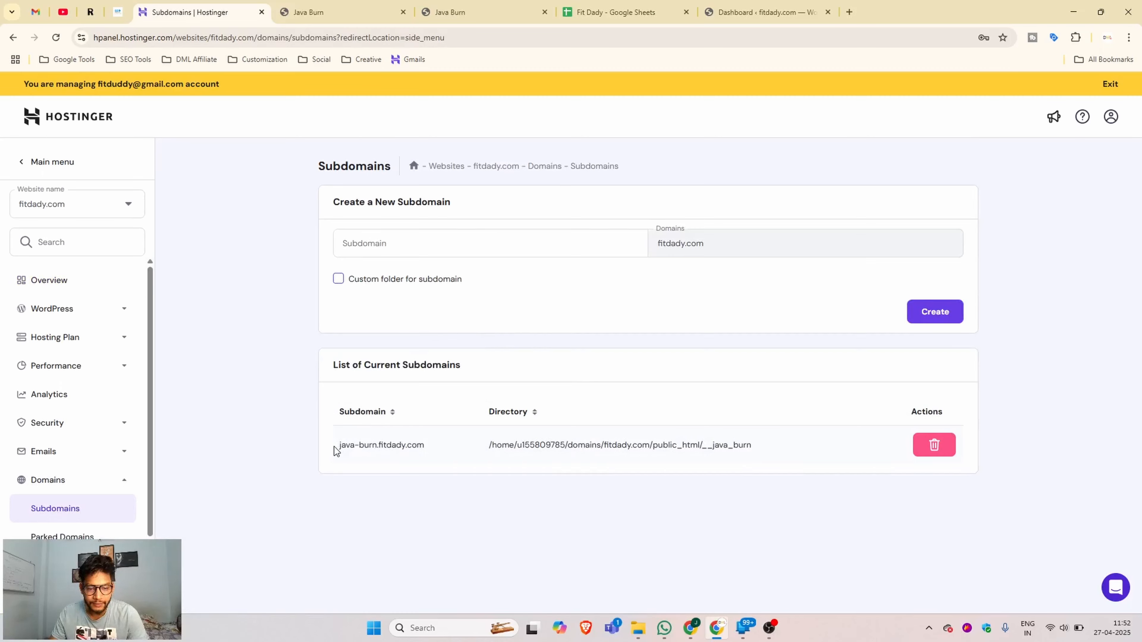
- Create subdomain xyz with custom folder __xyz under /public_html/
left_click(384, 242)
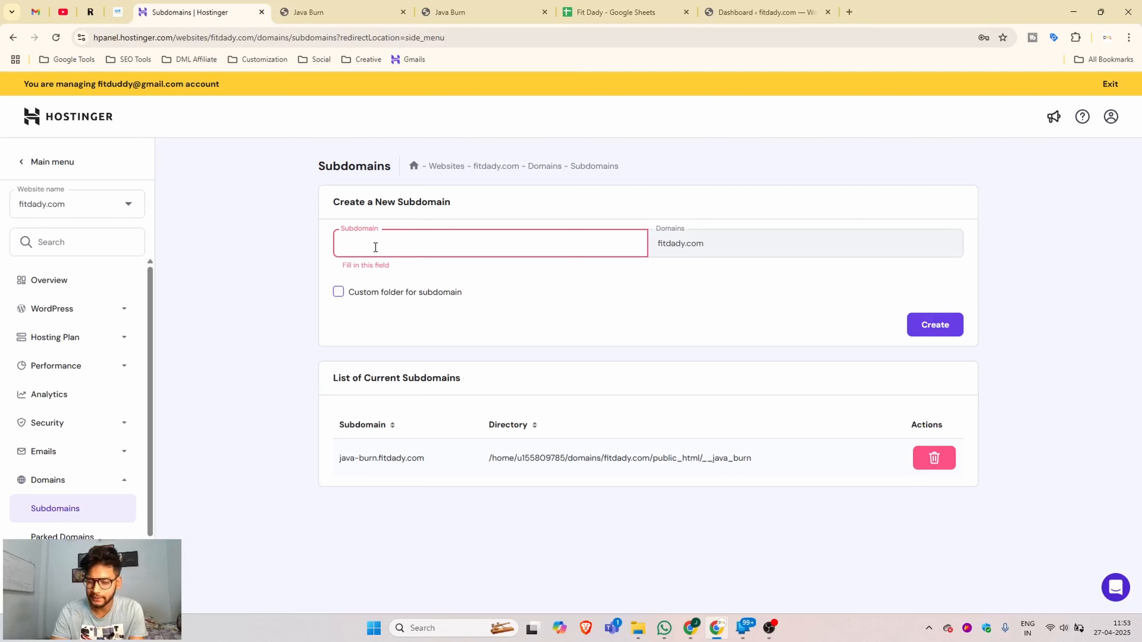
type("XYZ")
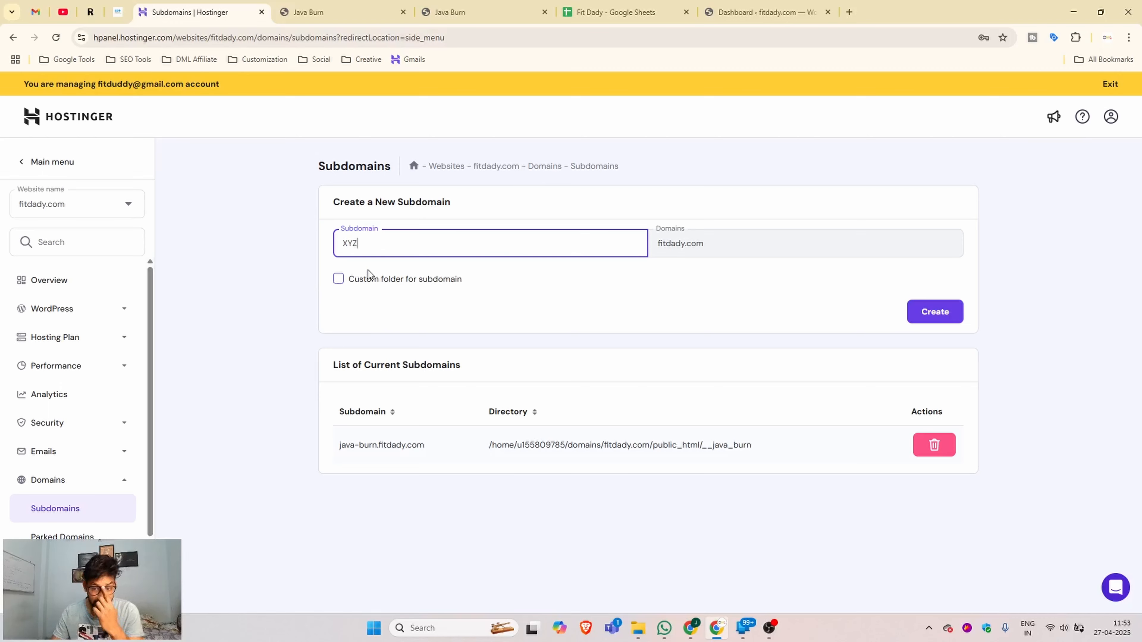
left_click(338, 278)
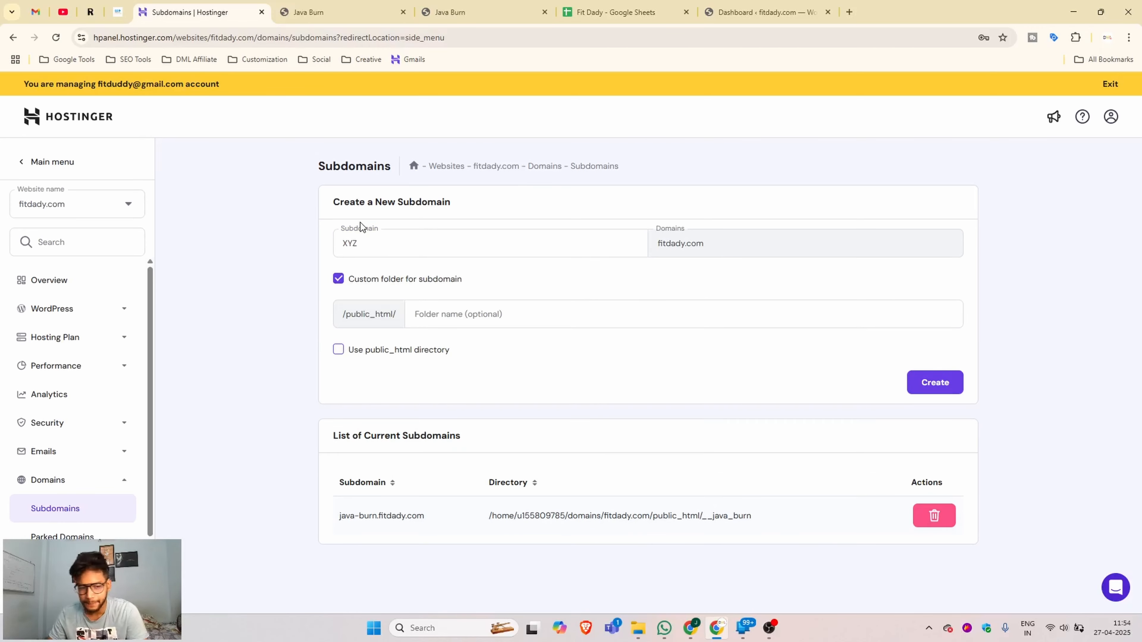
left_click(434, 316)
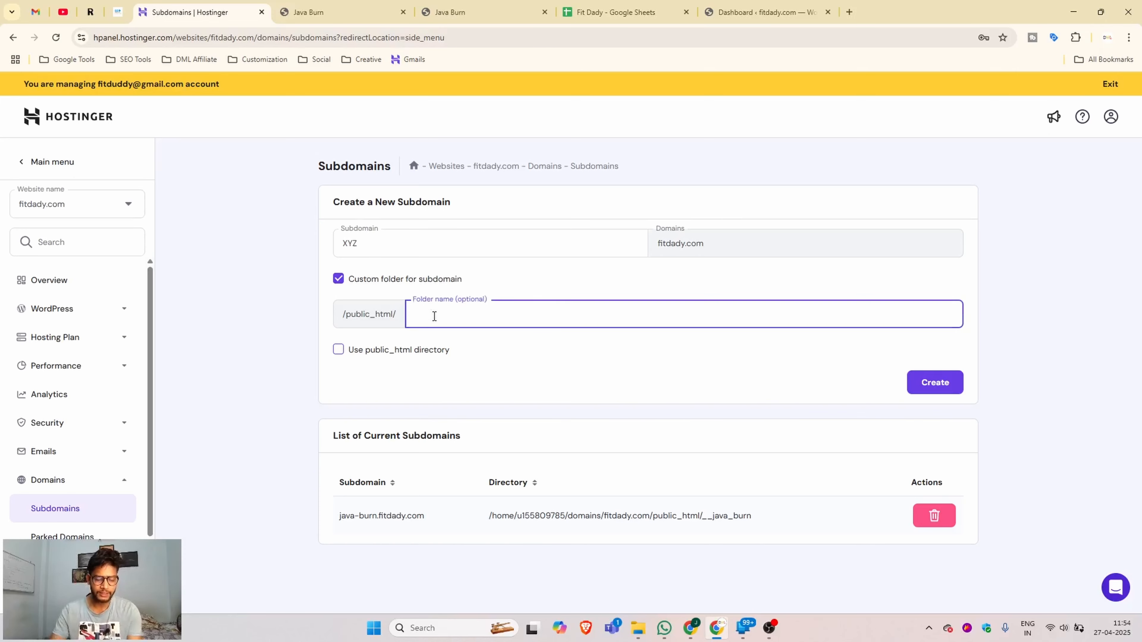
type("__")
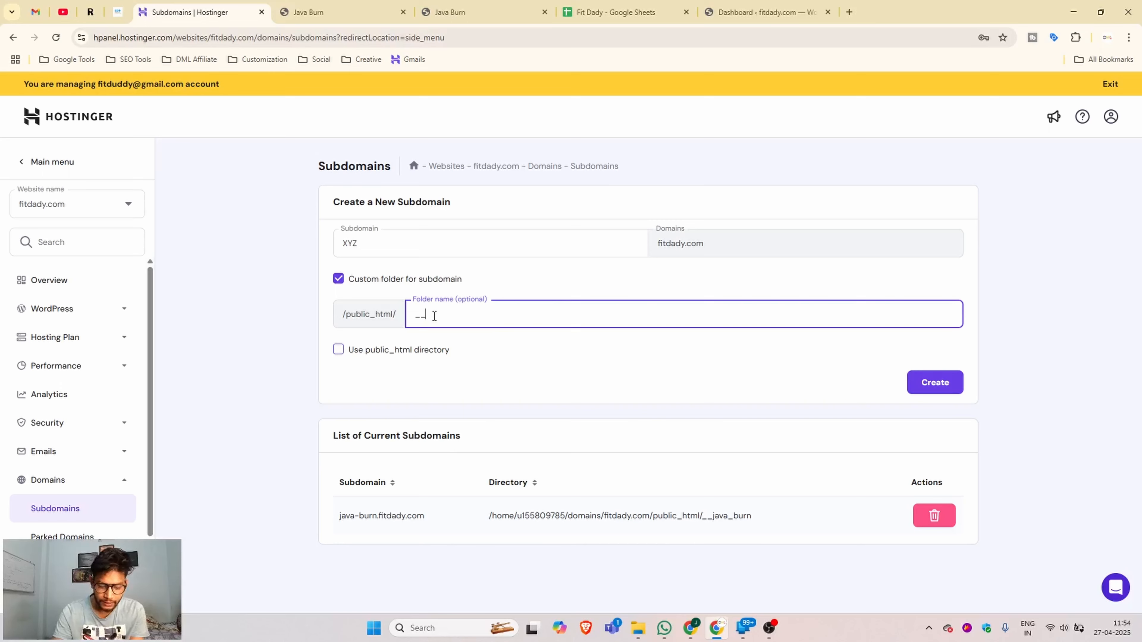
type("xyz")
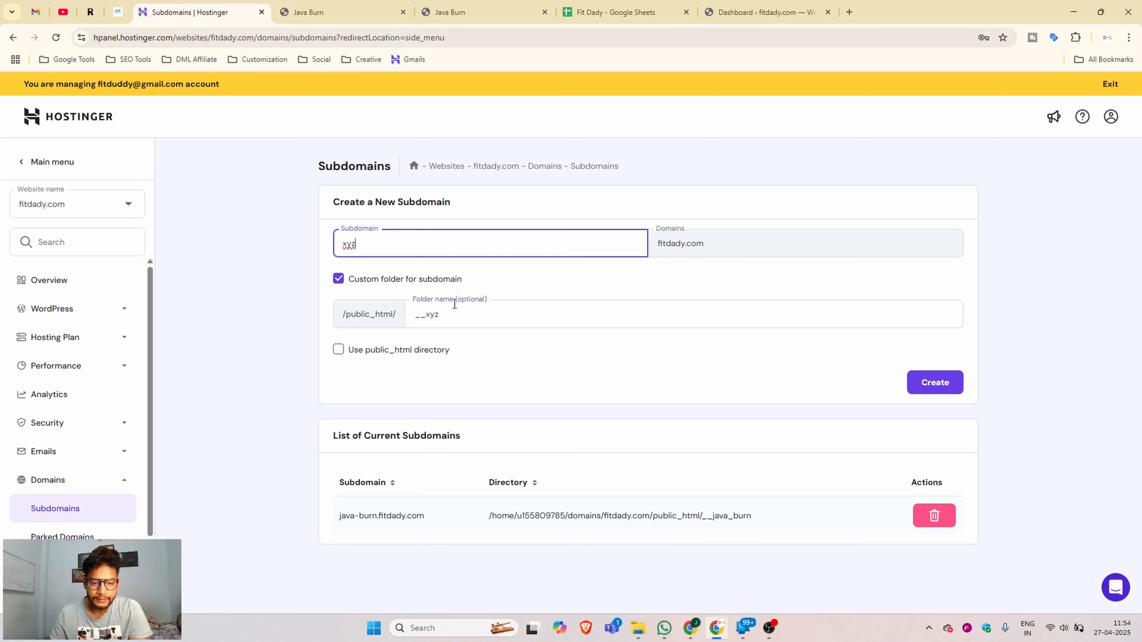
left_click(454, 314)
mouse_move(427, 313)
left_mouse_down()
mouse_move(447, 313)
mouse_move(425, 314)
left_mouse_up()
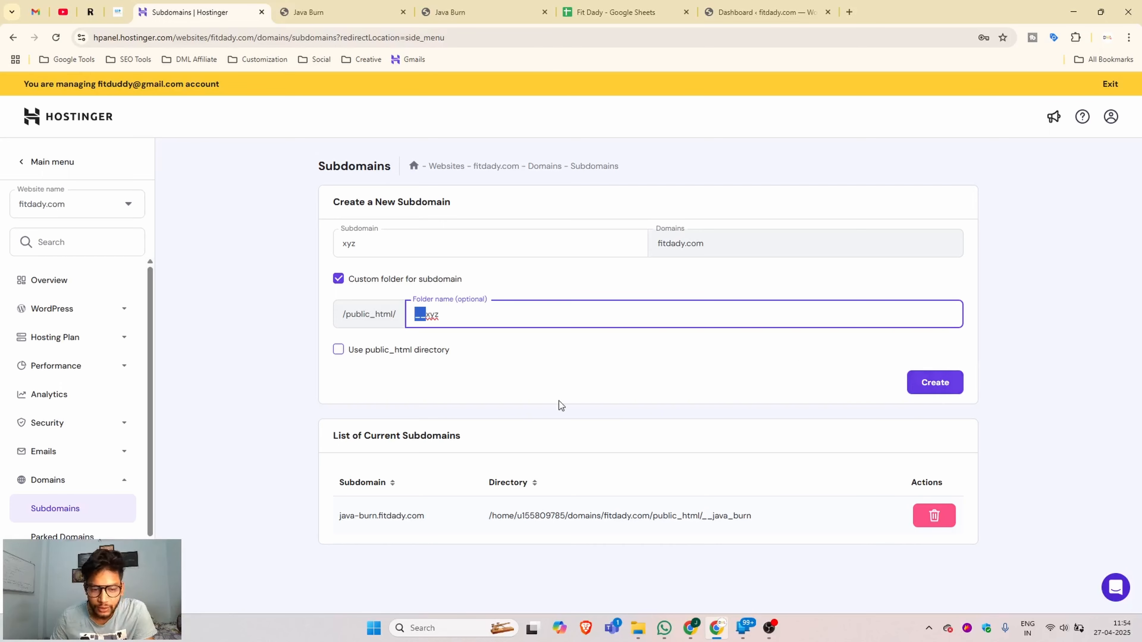
left_click(930, 385)
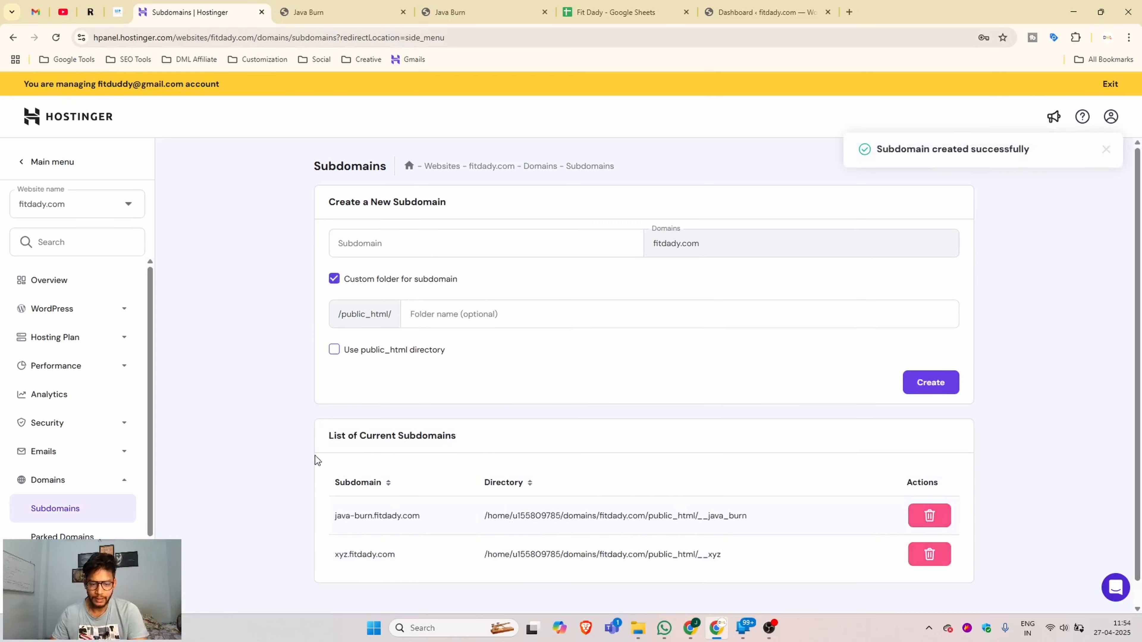
- Confirm xyz.fitdady.com is listed among subdomains and go to Website > Auto Installer
scroll(427, 508, "down", 1)
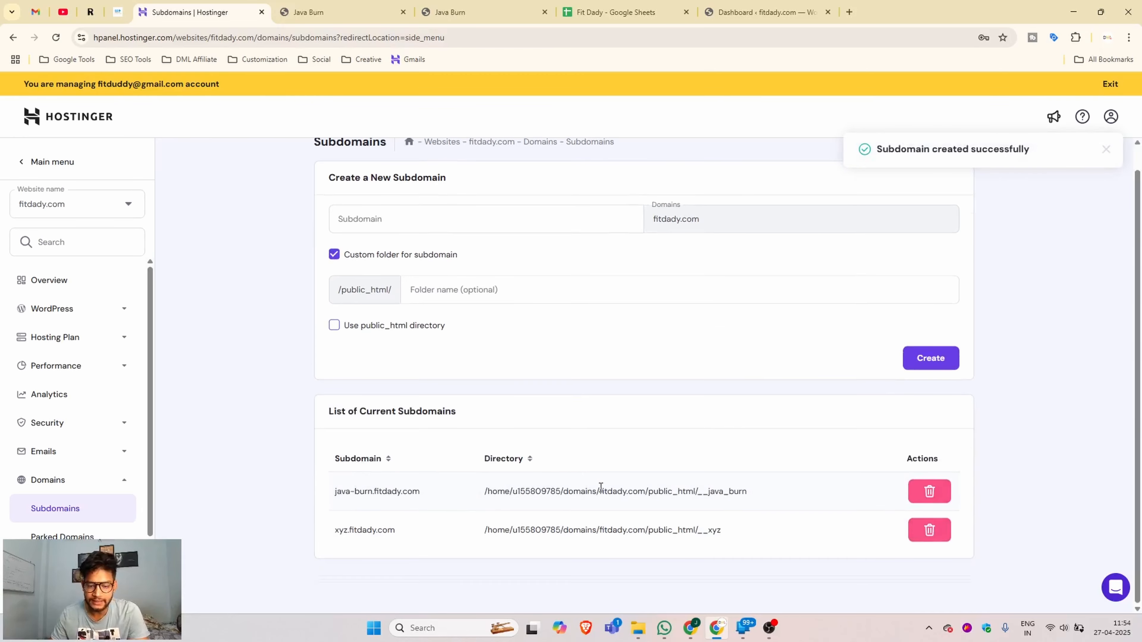
left_click_drag(336, 533, 395, 533)
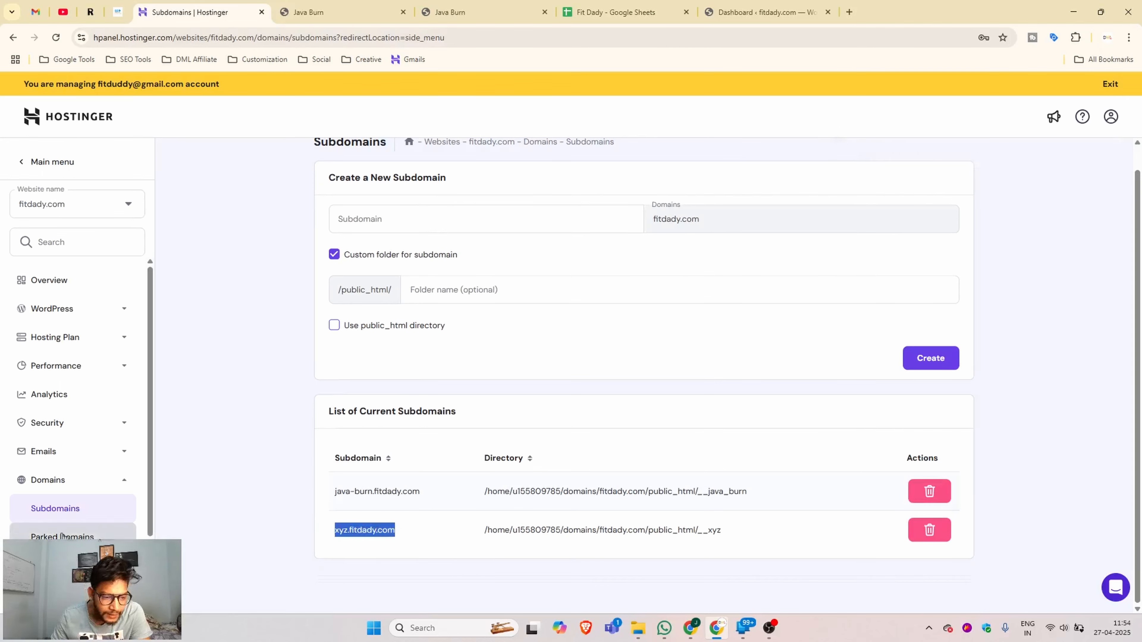
scroll(96, 404, "down", 2)
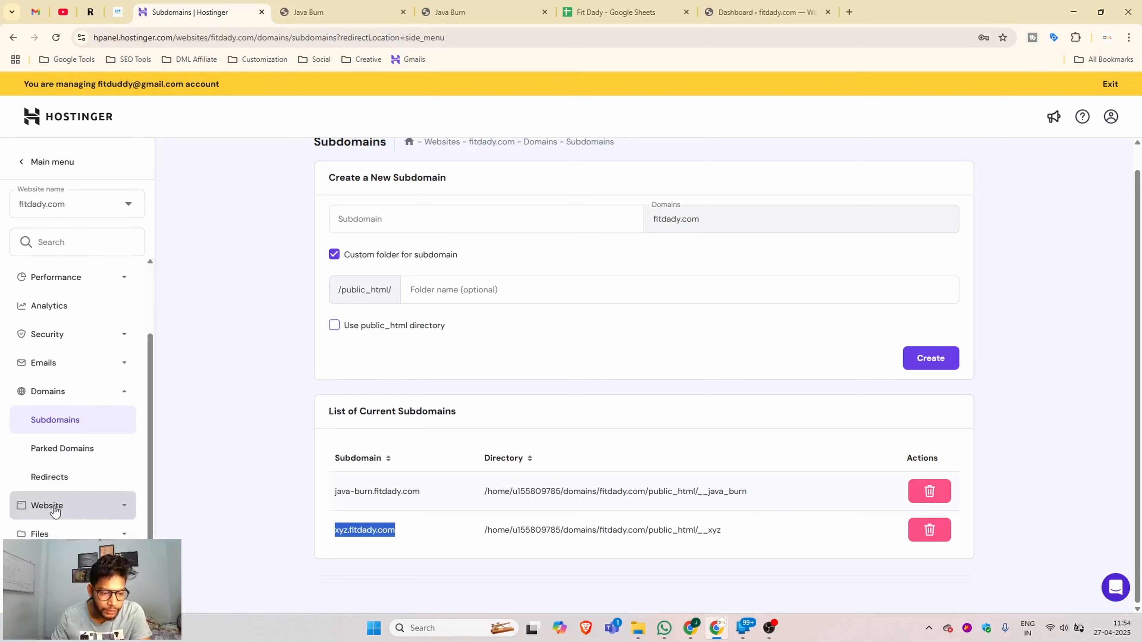
left_click(110, 506)
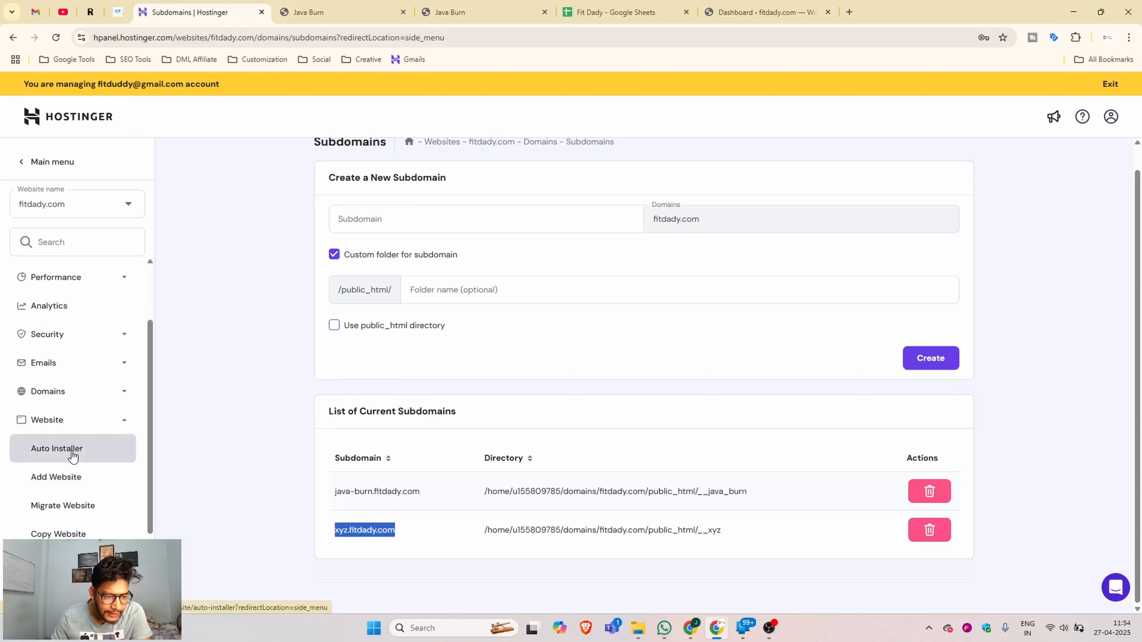
left_click(58, 450)
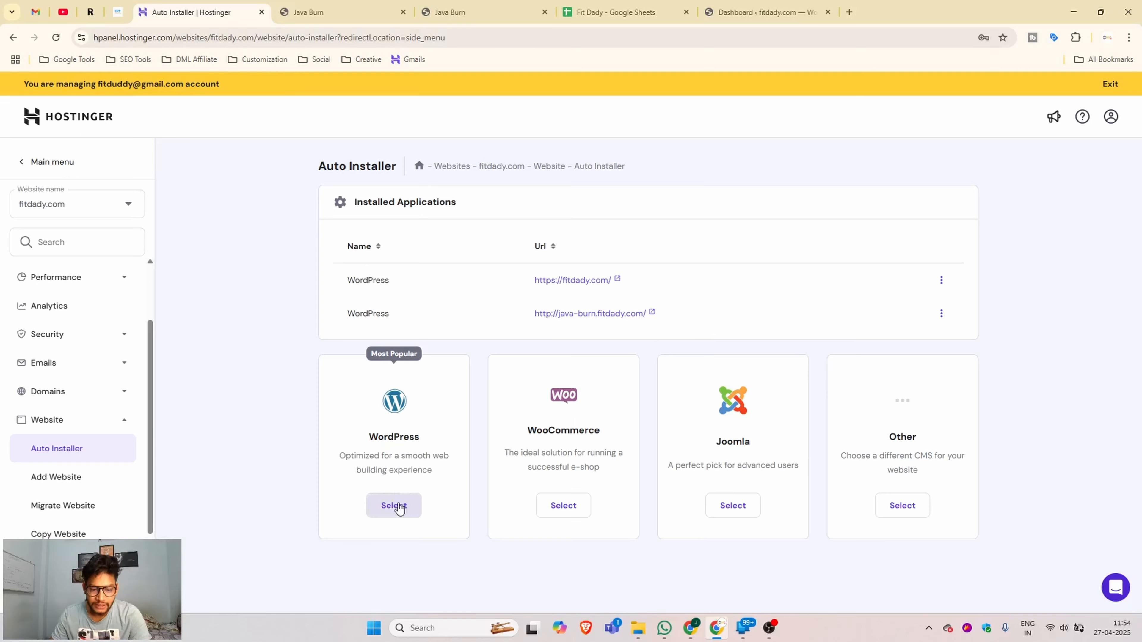
- Start a WordPress install with website title 'XYZ' and expand its Advanced options
left_click(394, 512)
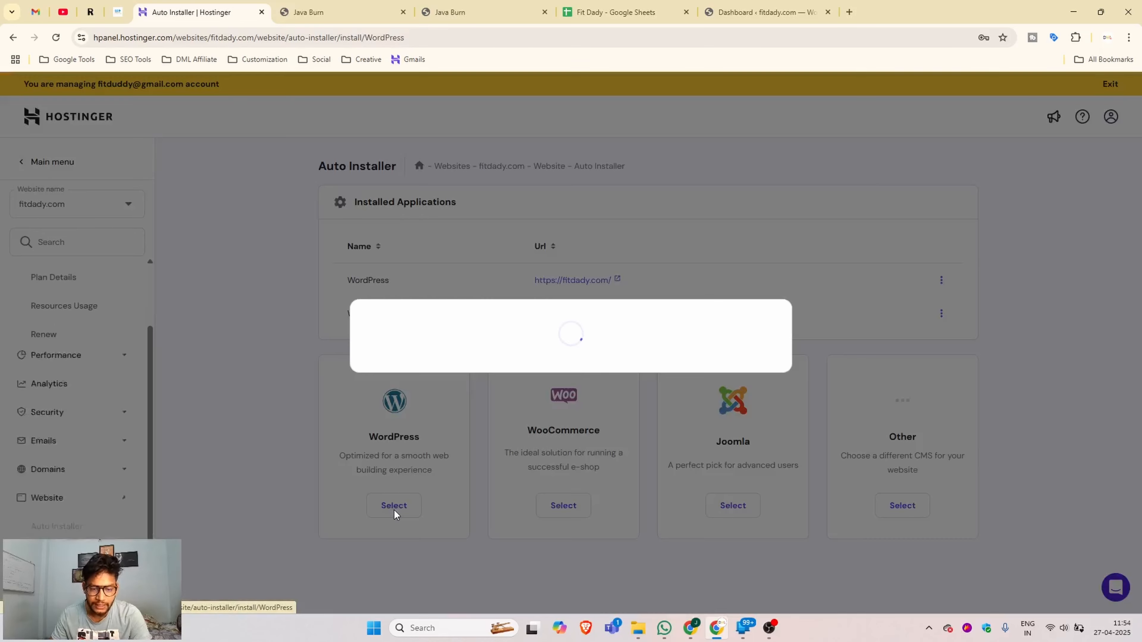
left_click(430, 304)
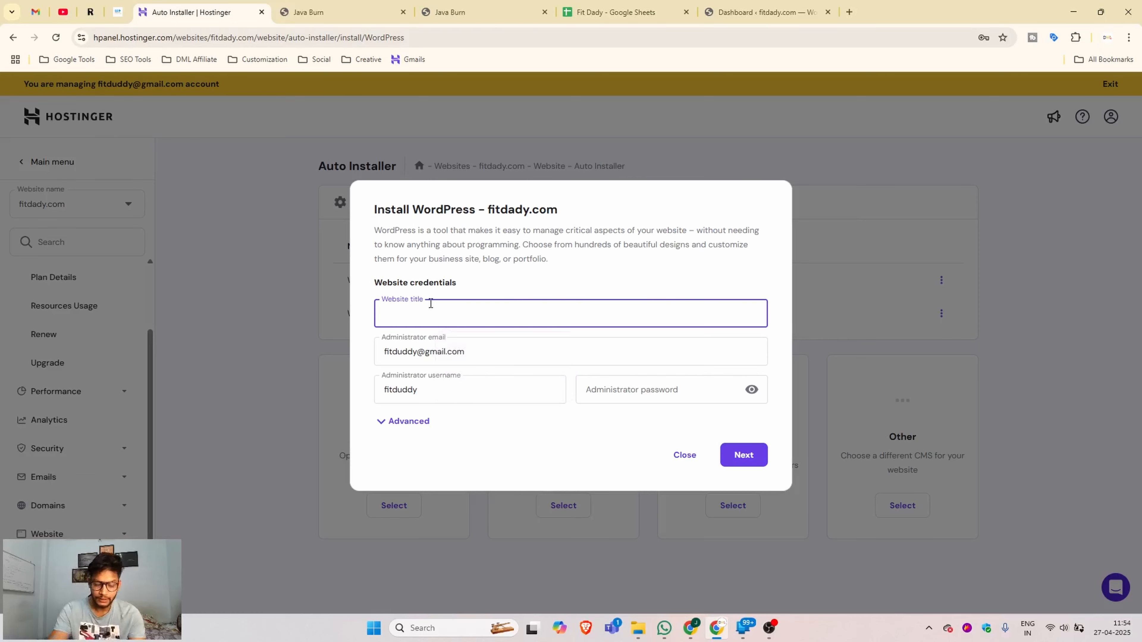
type("XYZ")
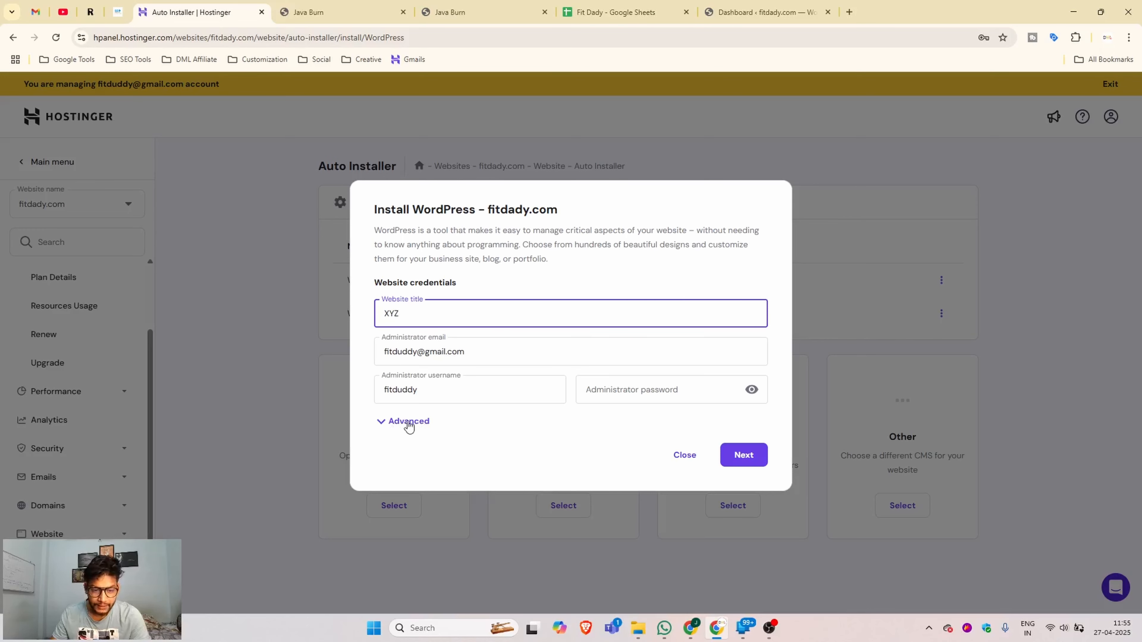
left_click(395, 428)
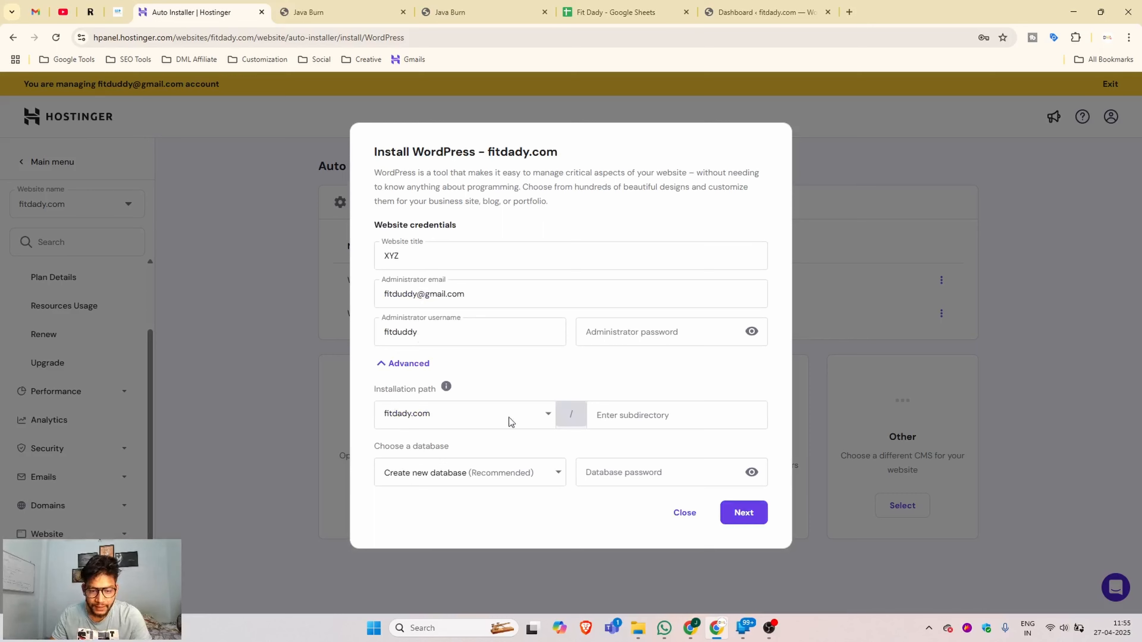
- Set the installation path to xyz.fitdady.com and select the old administrator username
left_click(548, 414)
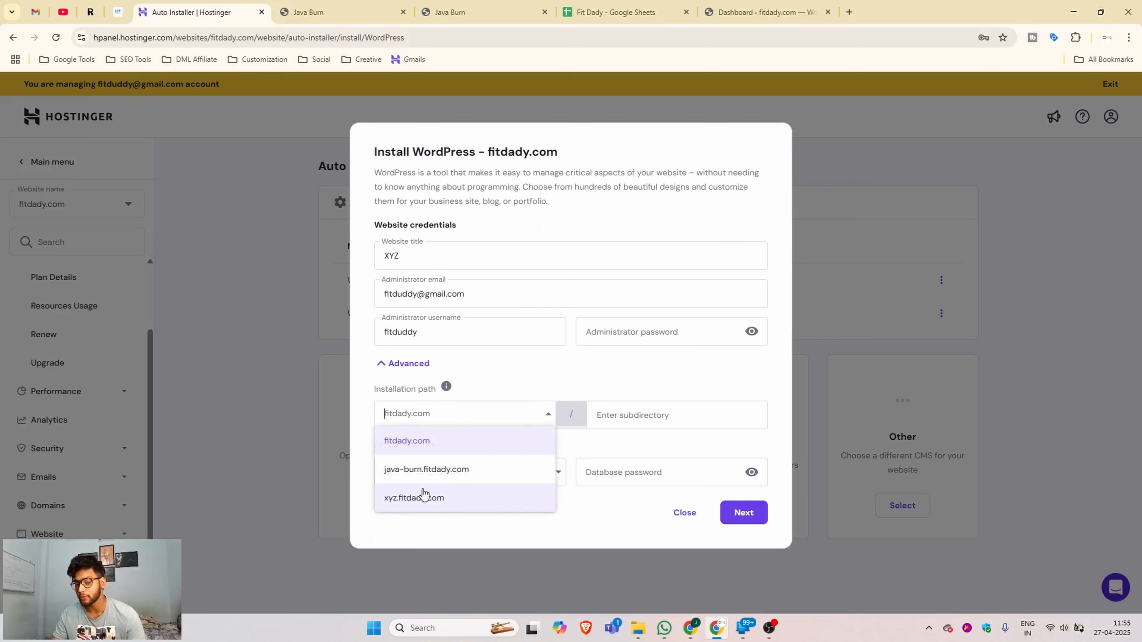
left_click(461, 499)
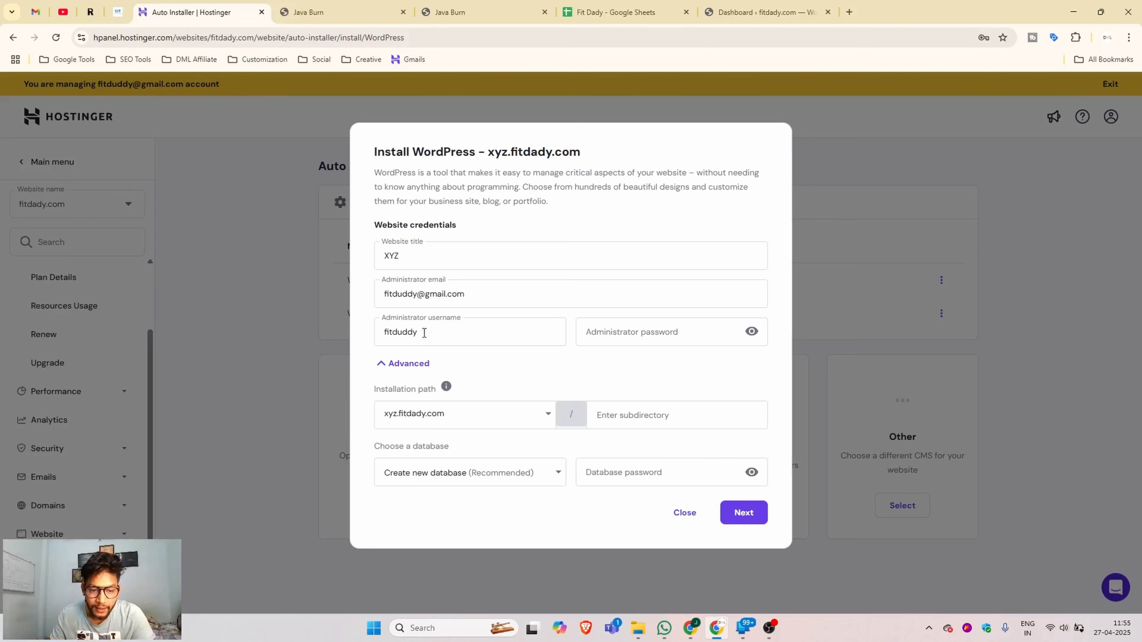
left_click(442, 329)
left_click_drag(442, 328, 367, 335)
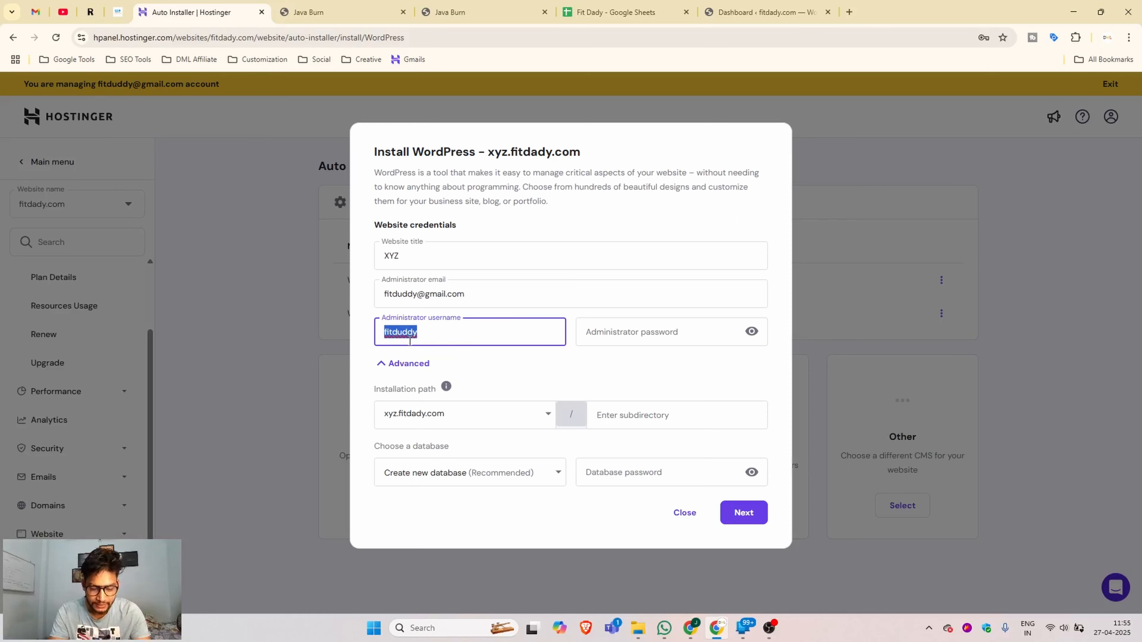
- Set the administrator username to xyz_fitdady and enter a password meeting every strength requirement
type("xyz")
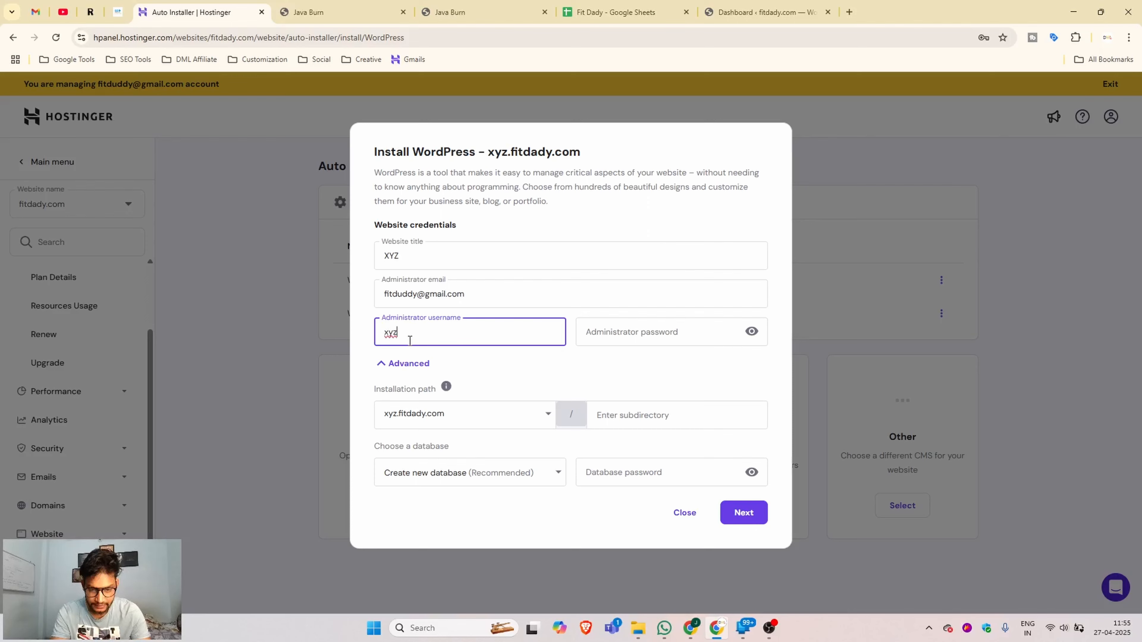
type("_fitdady")
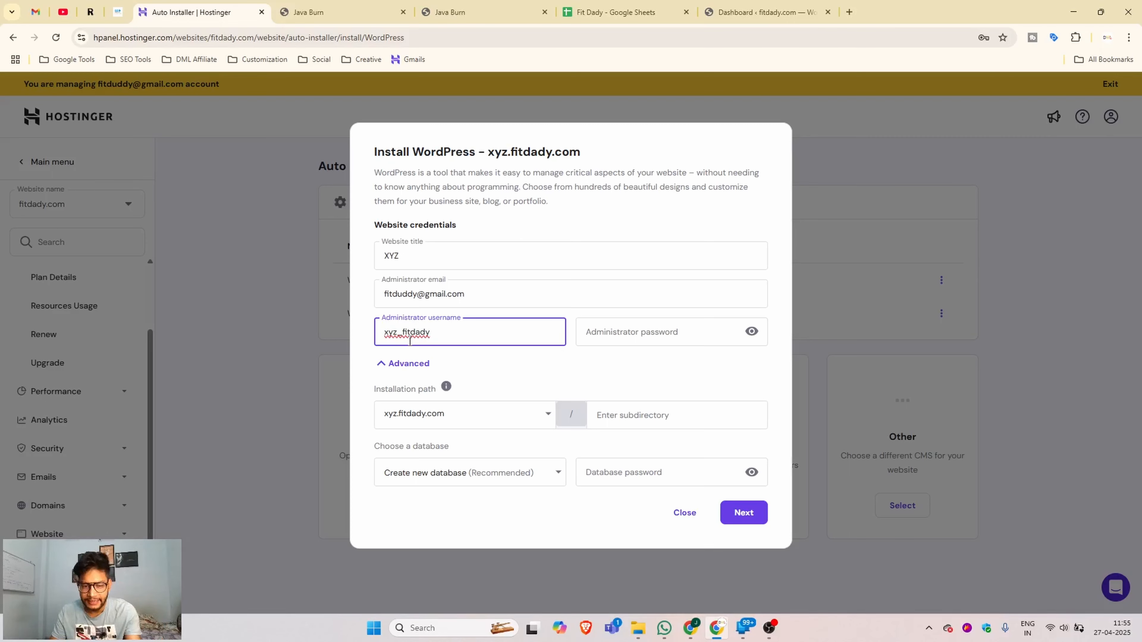
left_click(657, 333)
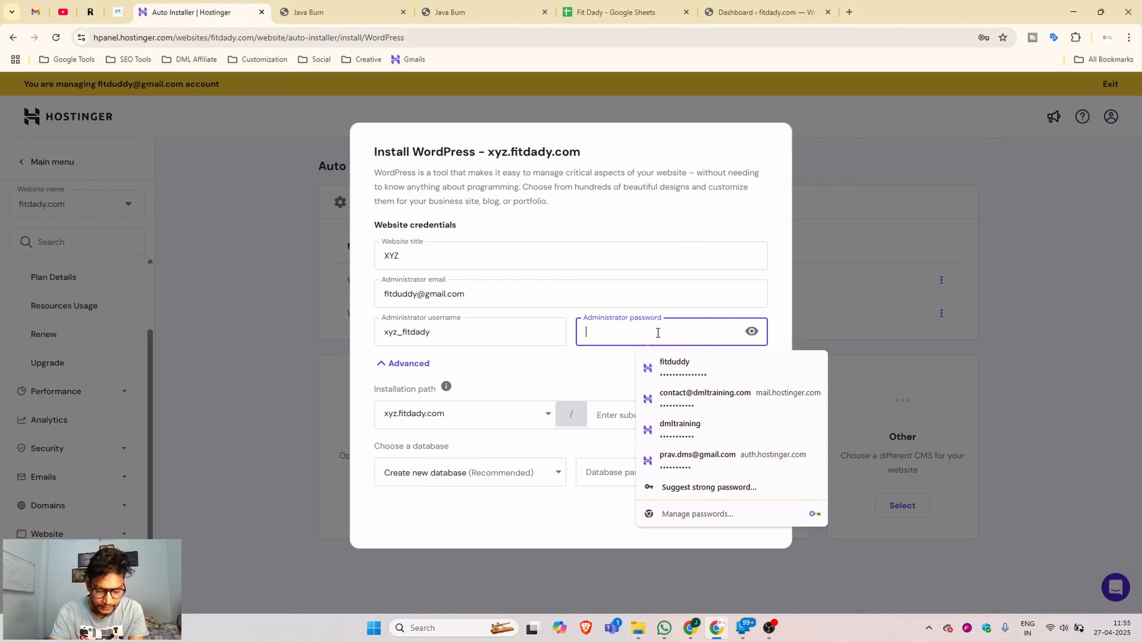
type("XYZ@")
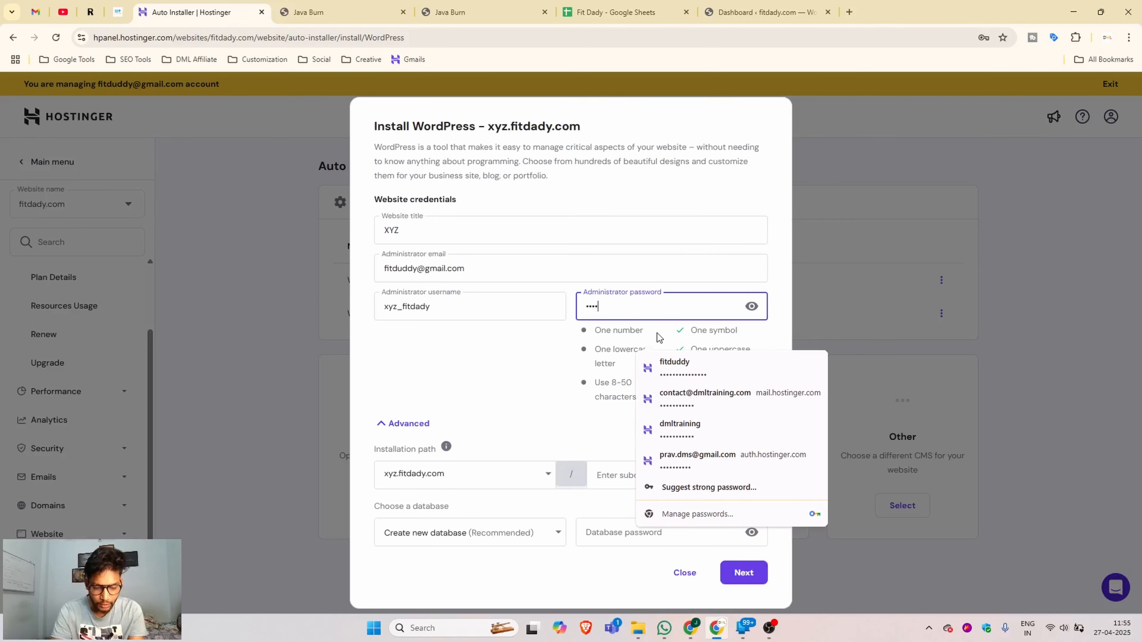
type("•••••••")
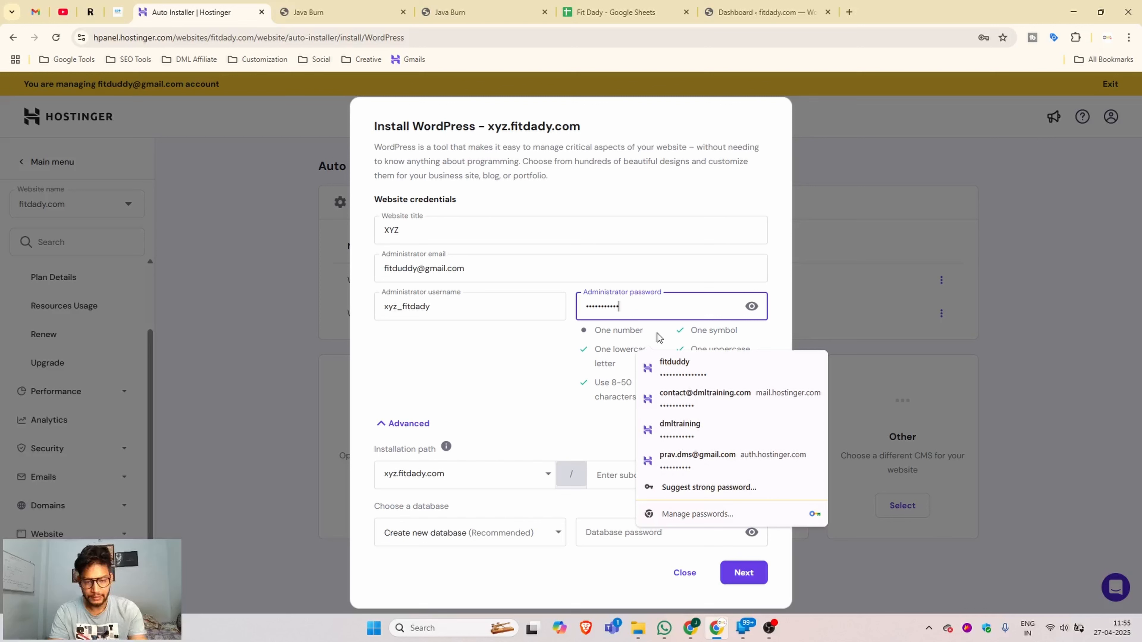
type("•••••")
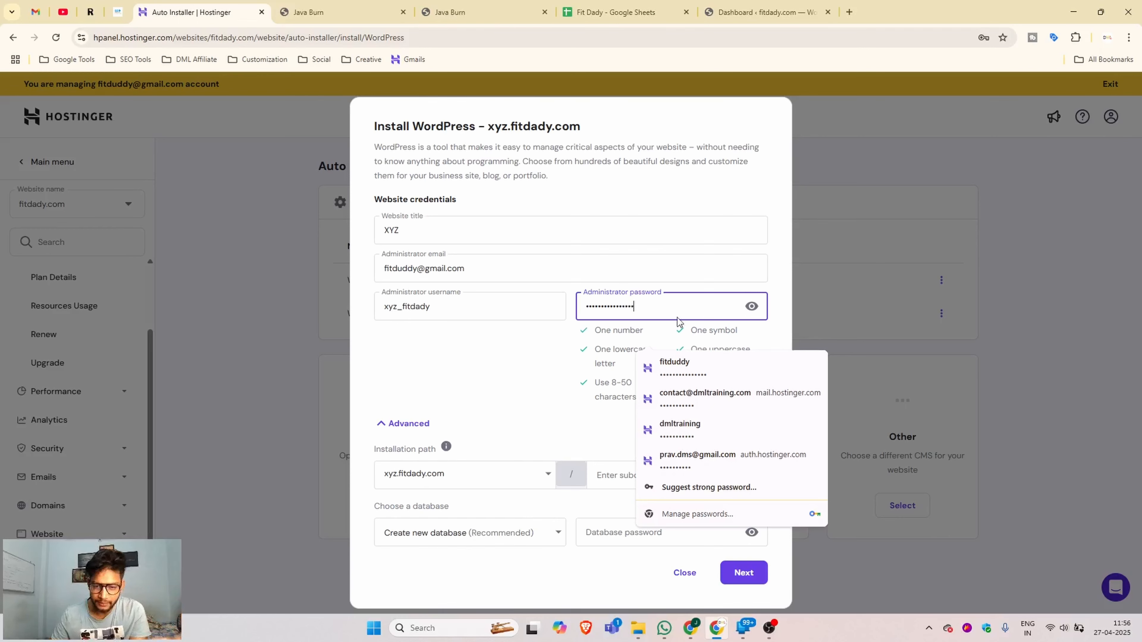
left_click(479, 377)
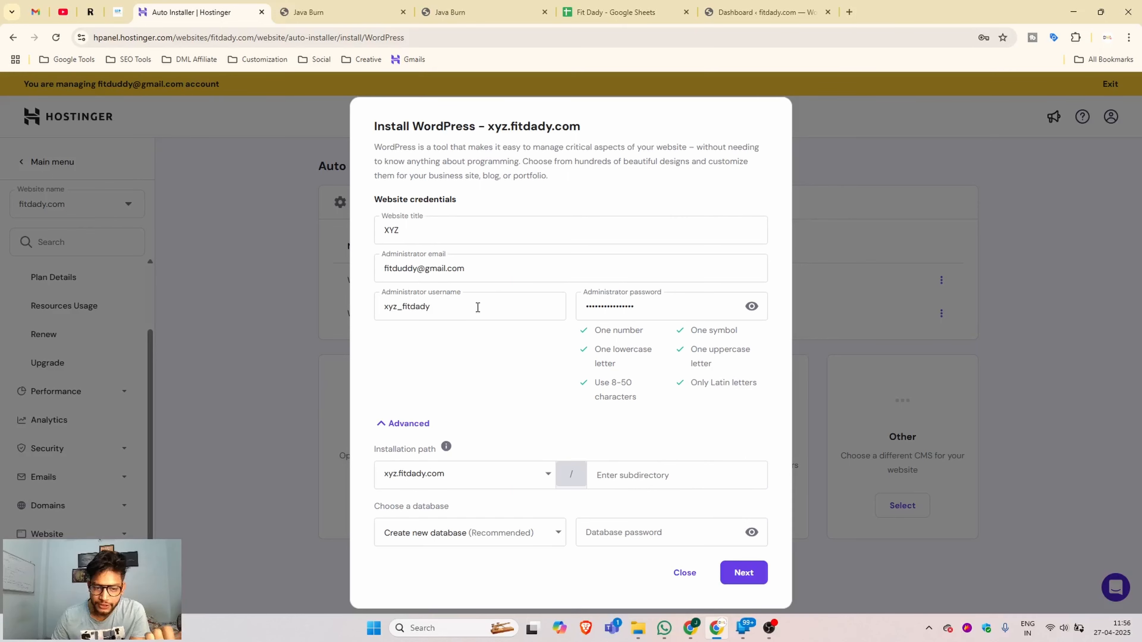
left_click(680, 303)
key("ctrl+a")
left_click(450, 303)
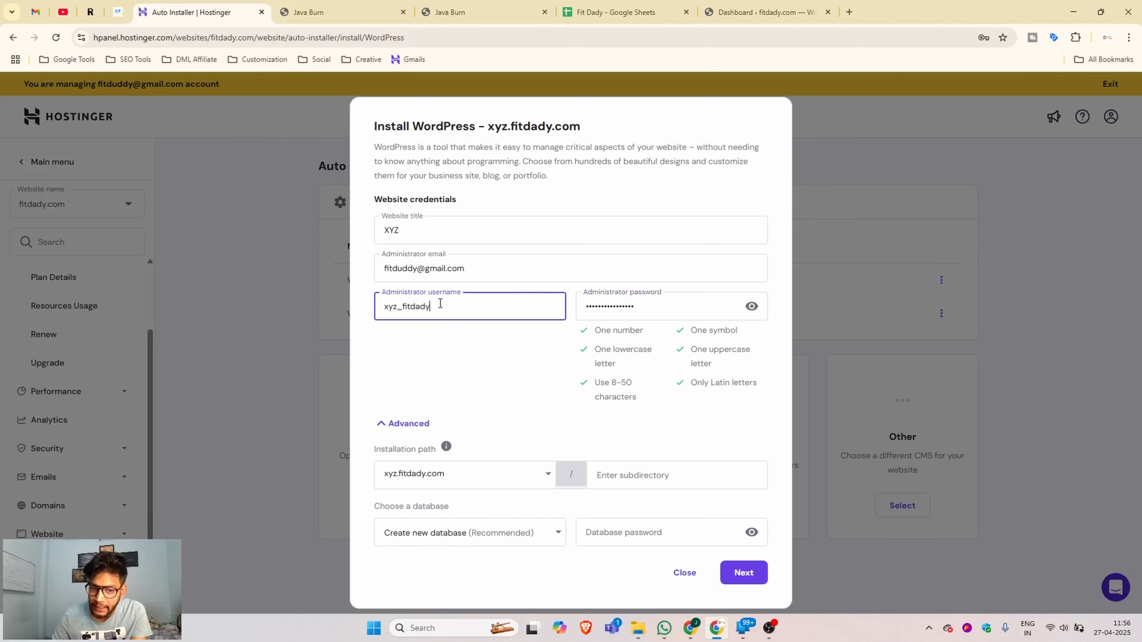
key("ctrl+a")
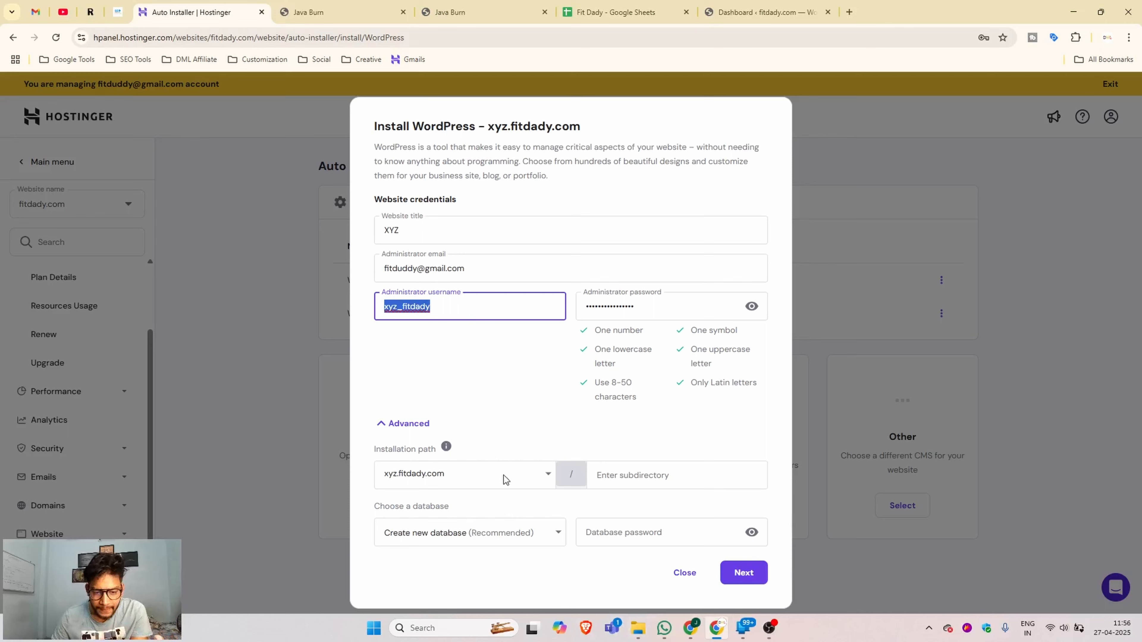
- Keep xyz.fitdady.com as the installation domain and run the WordPress installation
left_click(447, 485)
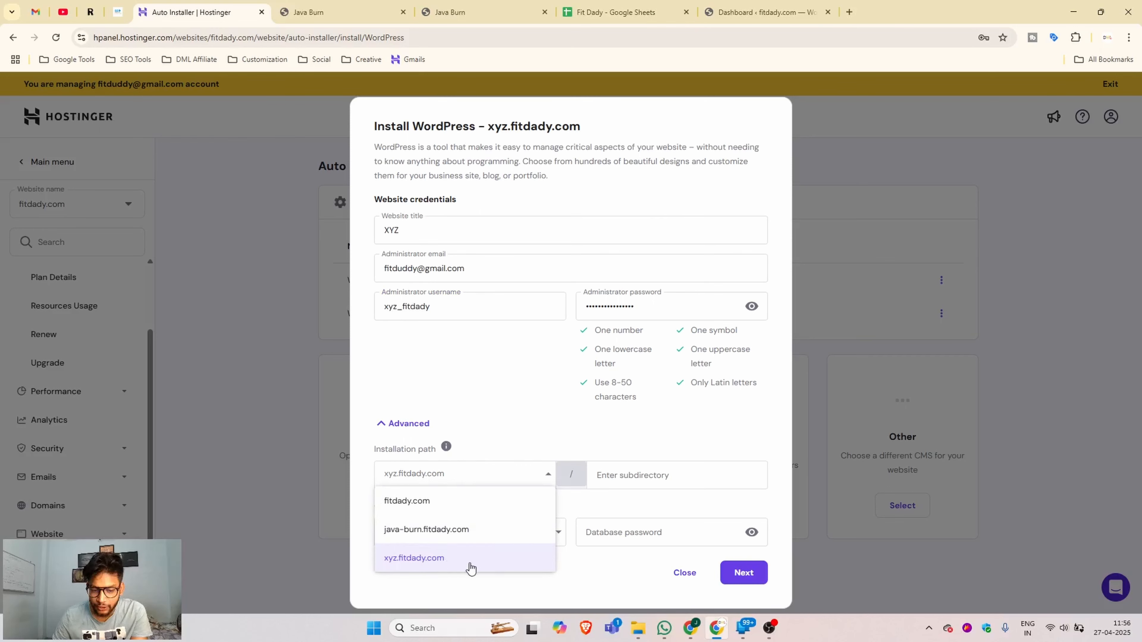
left_click(620, 574)
left_click(747, 575)
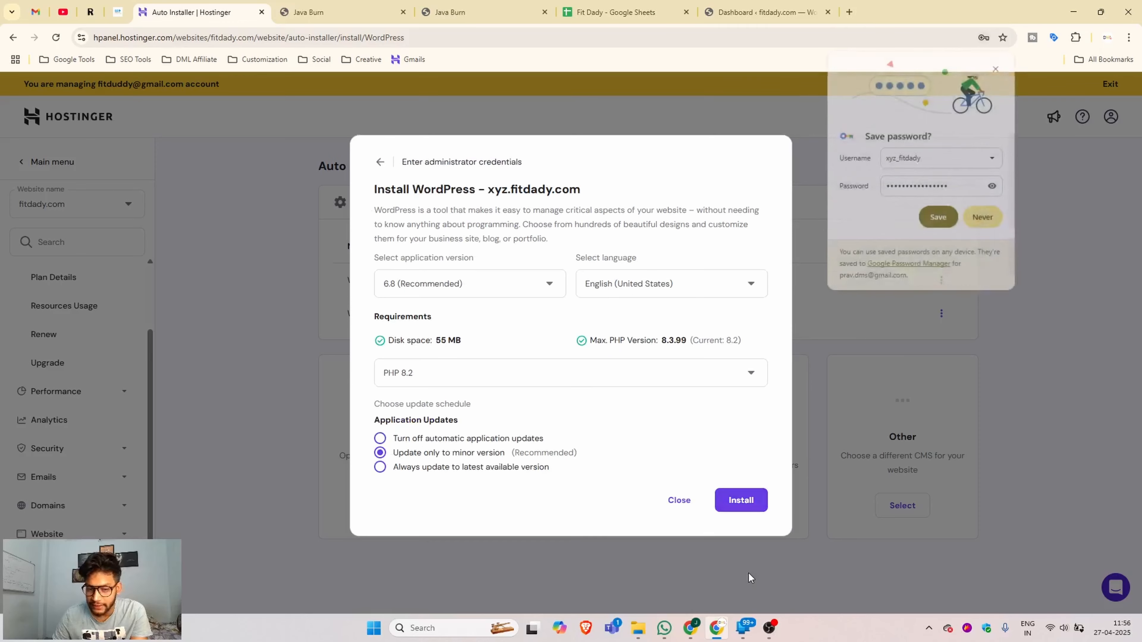
left_click(741, 500)
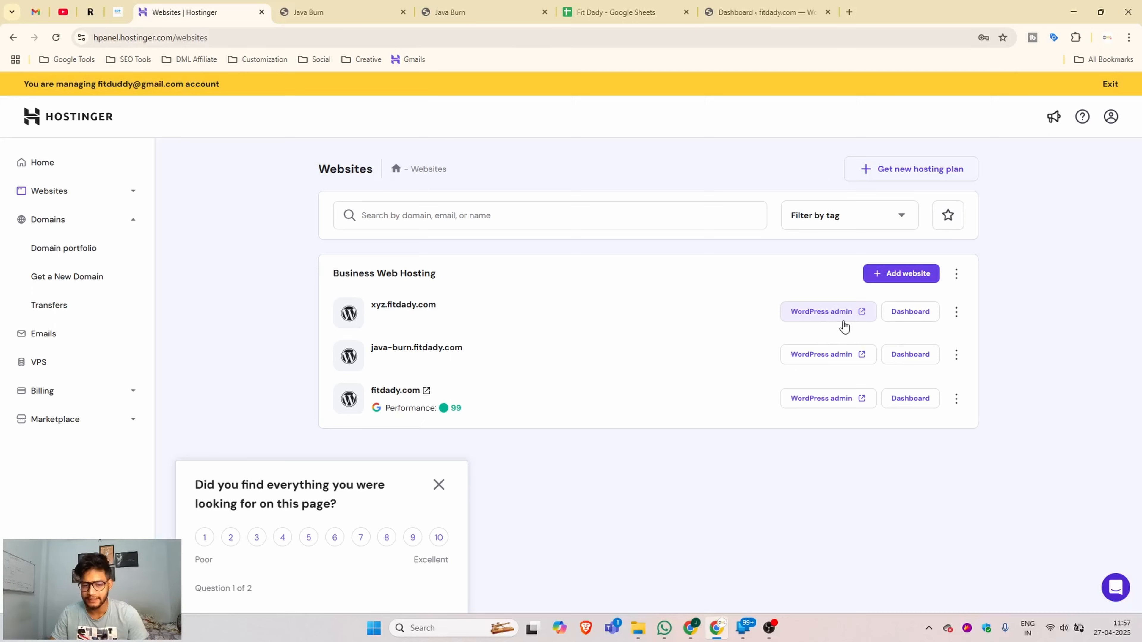
- Copy the xyz.fitdady.com address and load the new site in a new browser tab
left_click_drag(467, 311, 360, 307)
key("ctrl+c")
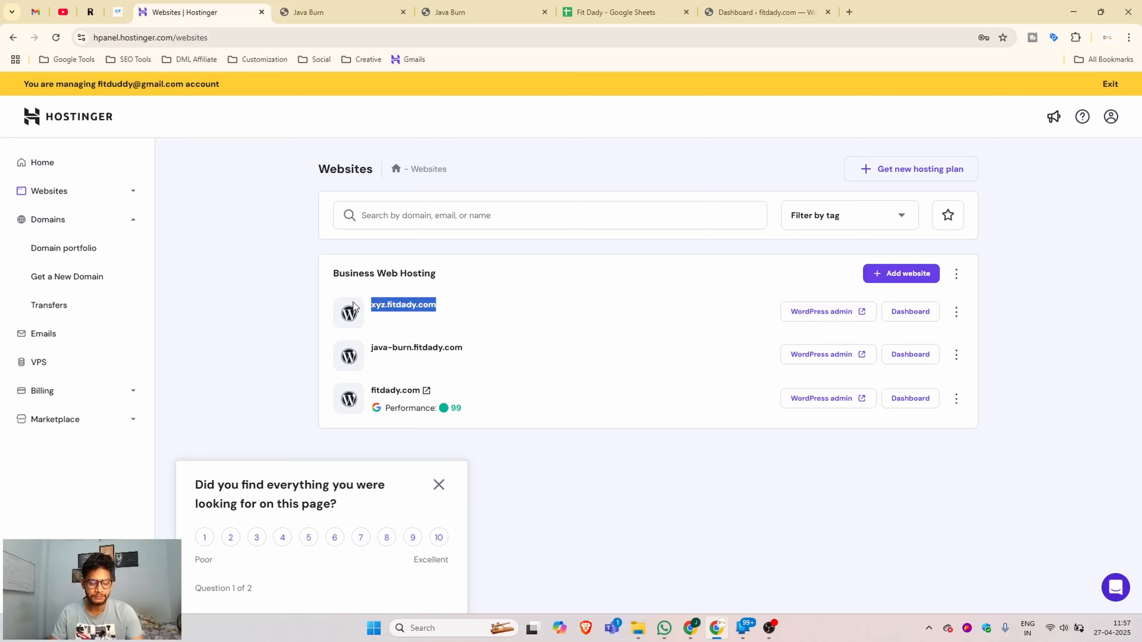
left_click(479, 13)
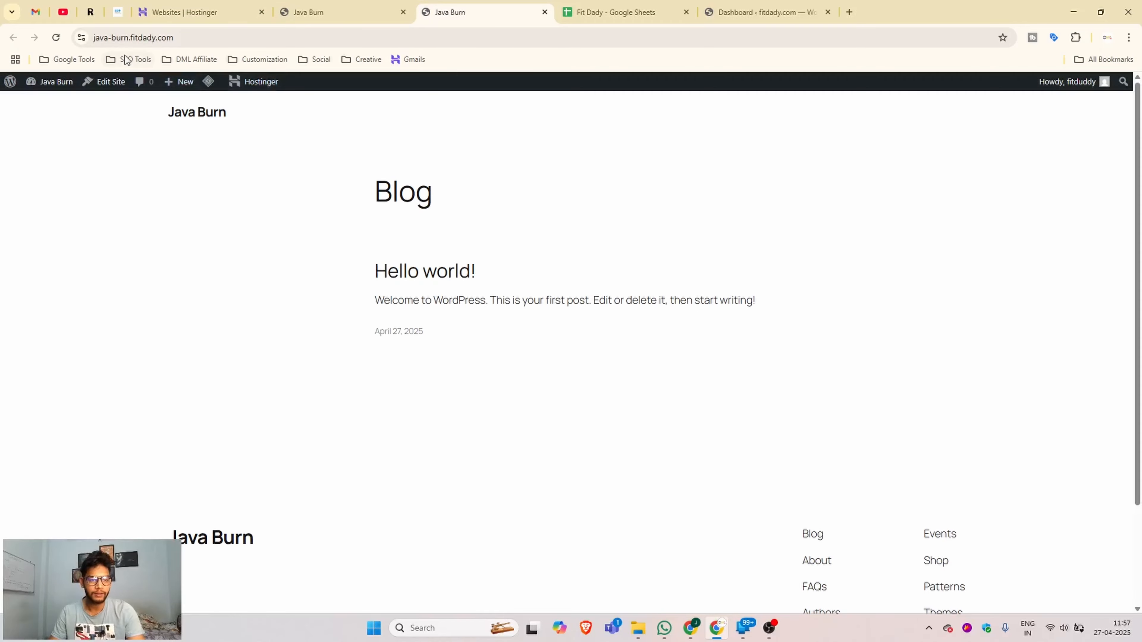
left_click(848, 12)
key("ctrl+v")
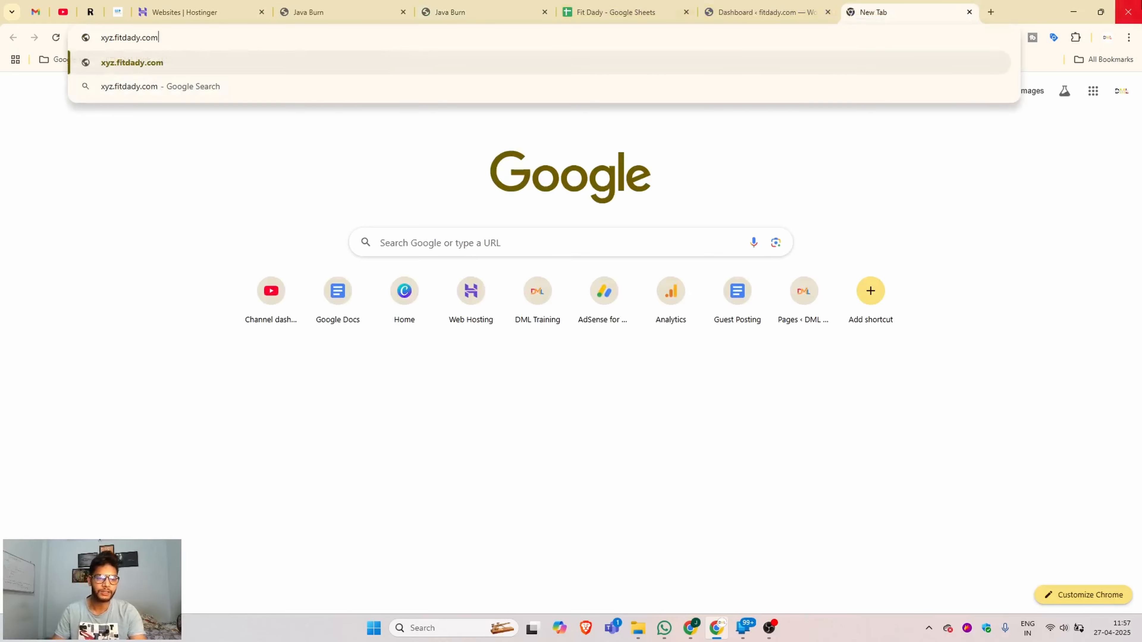
key("Return")
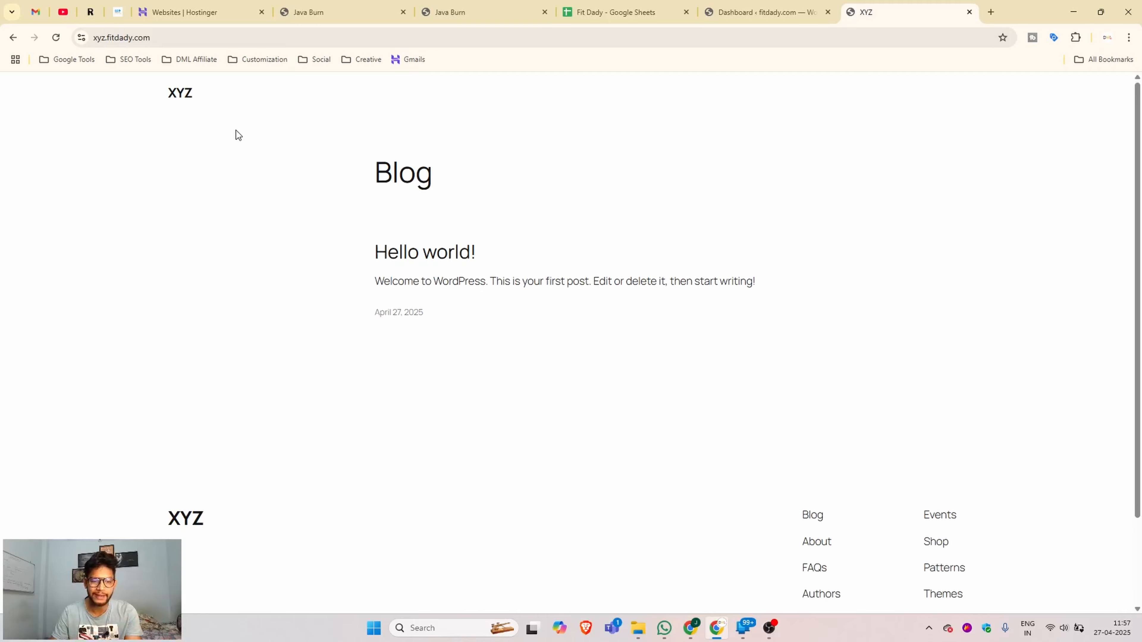
- Append /wp-admin to the site address to reach the WordPress login page
left_click(244, 41)
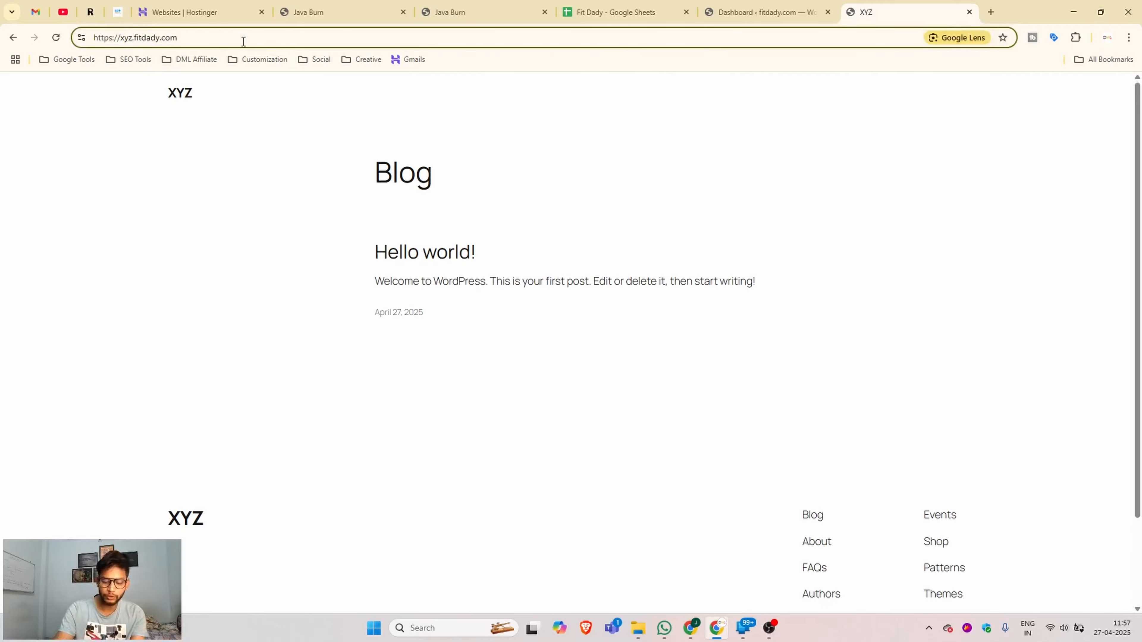
type("/w")
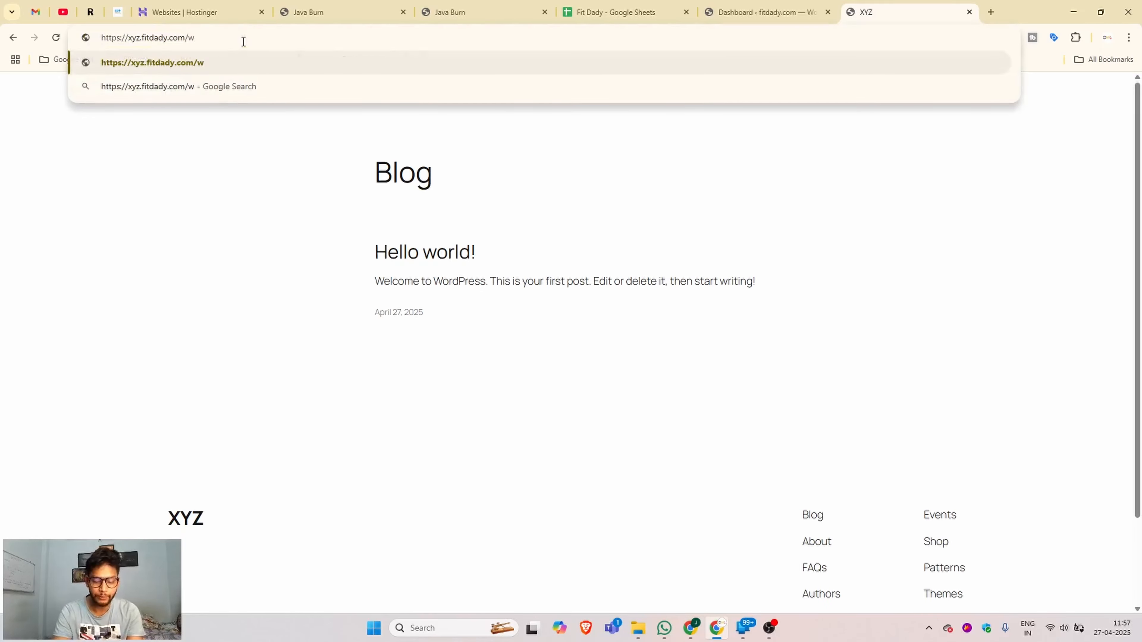
type("p-admin")
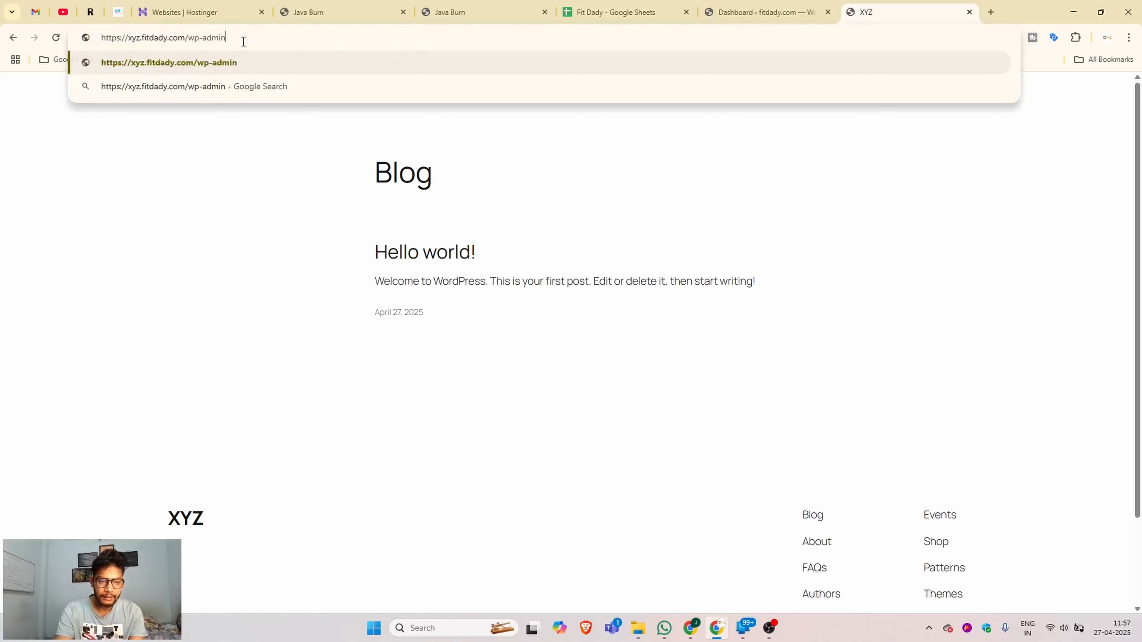
key("Return")
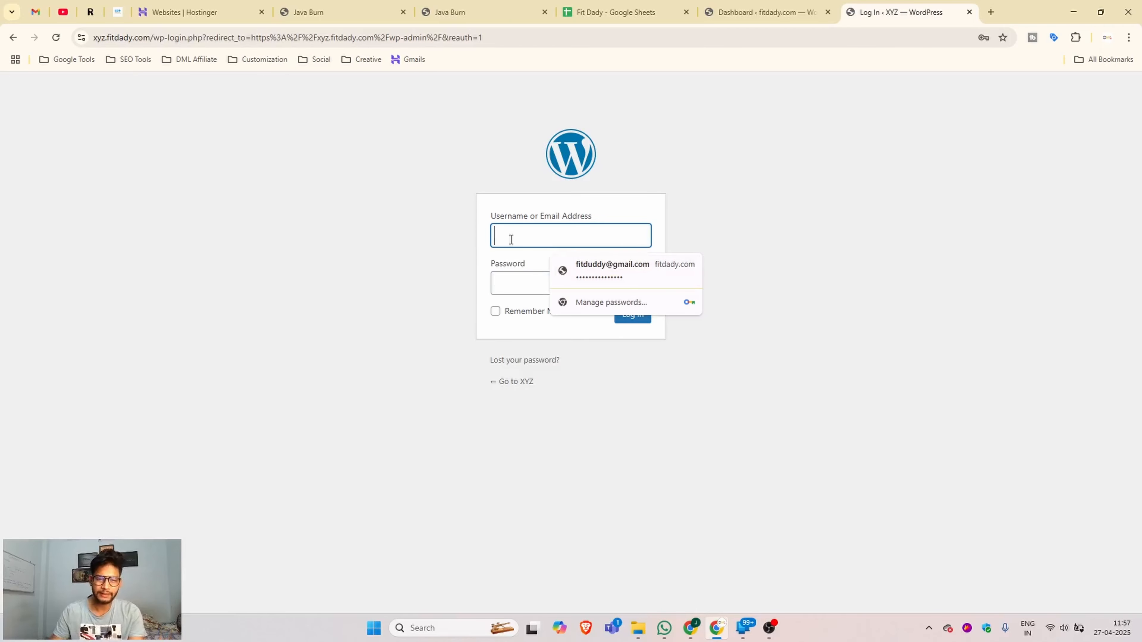
- Attempt the XYZ admin login with the pasted username, then close the failed login tab for Hostinger's Websites list
left_click(325, 7)
left_click(220, 7)
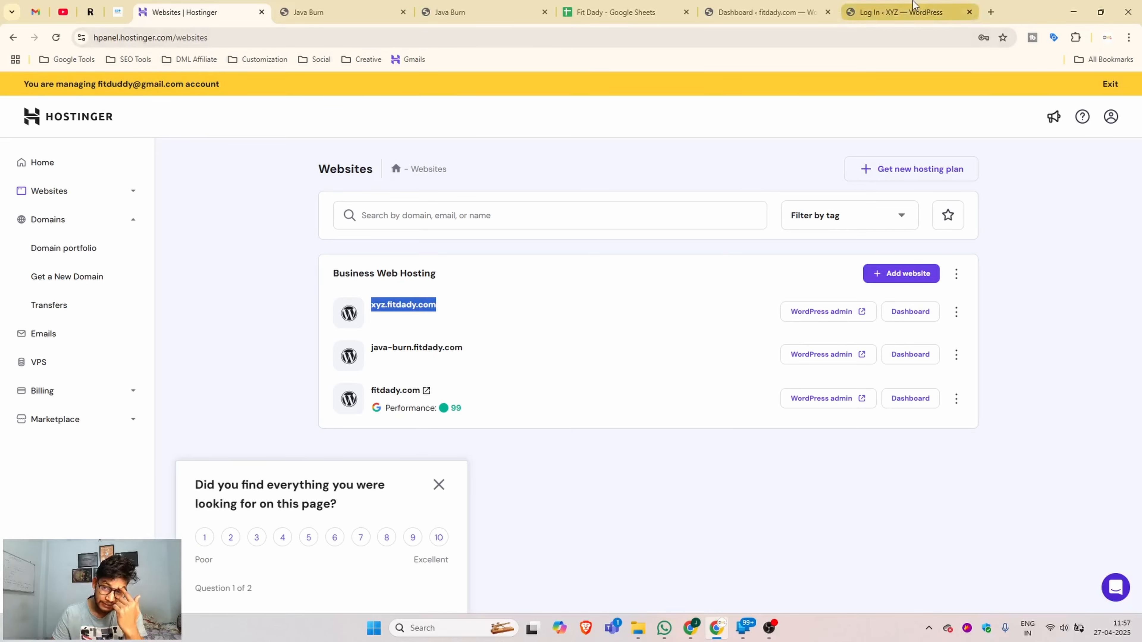
left_click(909, 9)
key("ctrl+v")
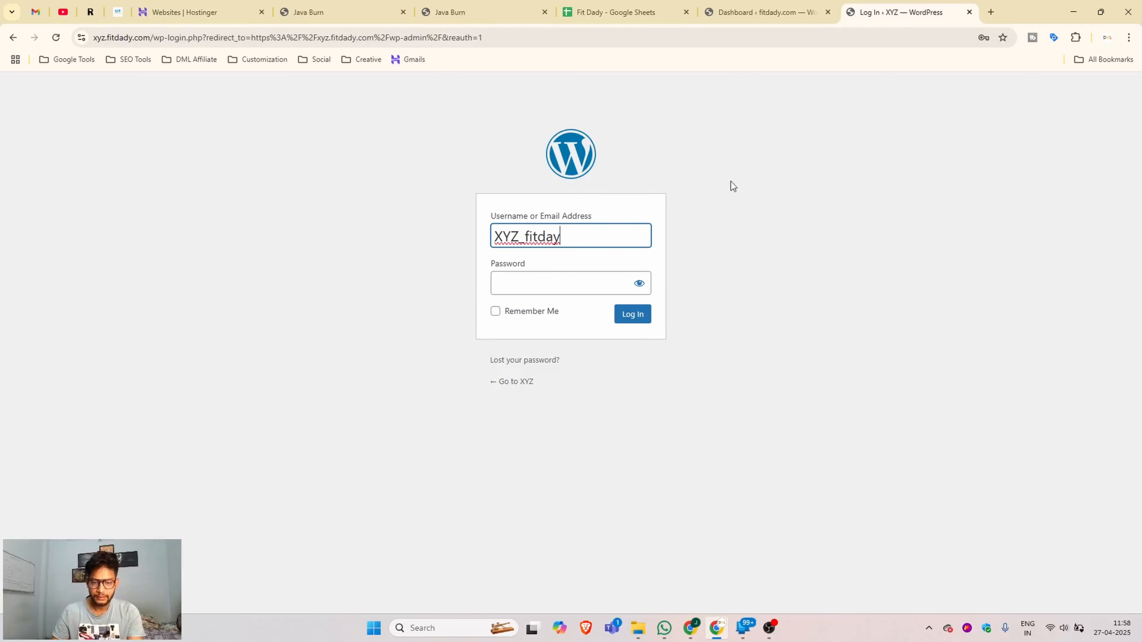
left_click(542, 282)
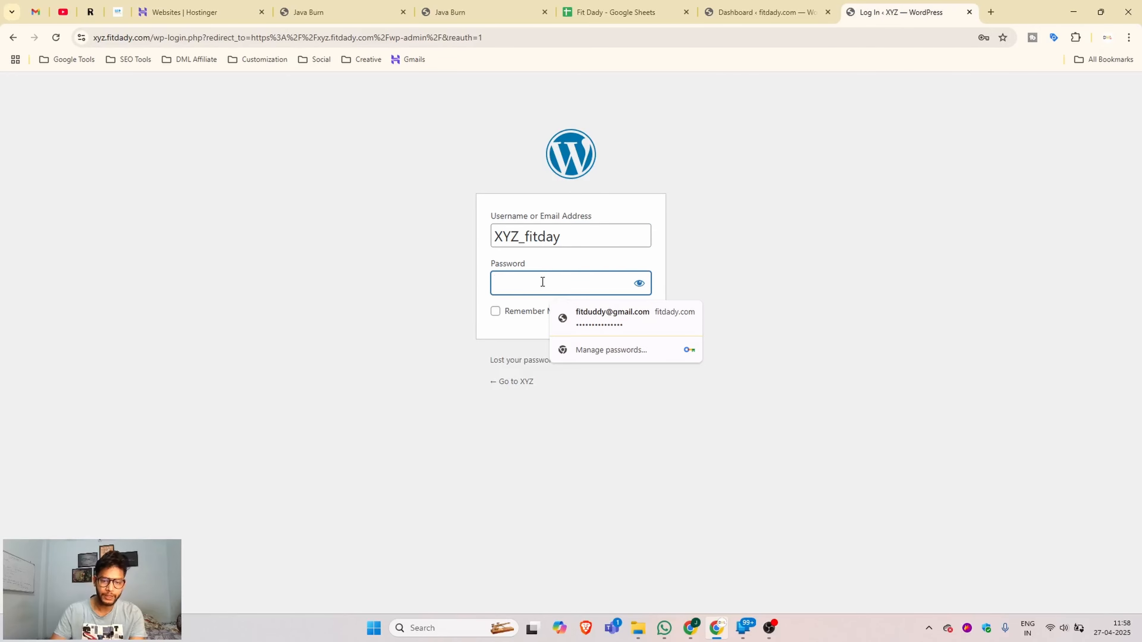
key("Return")
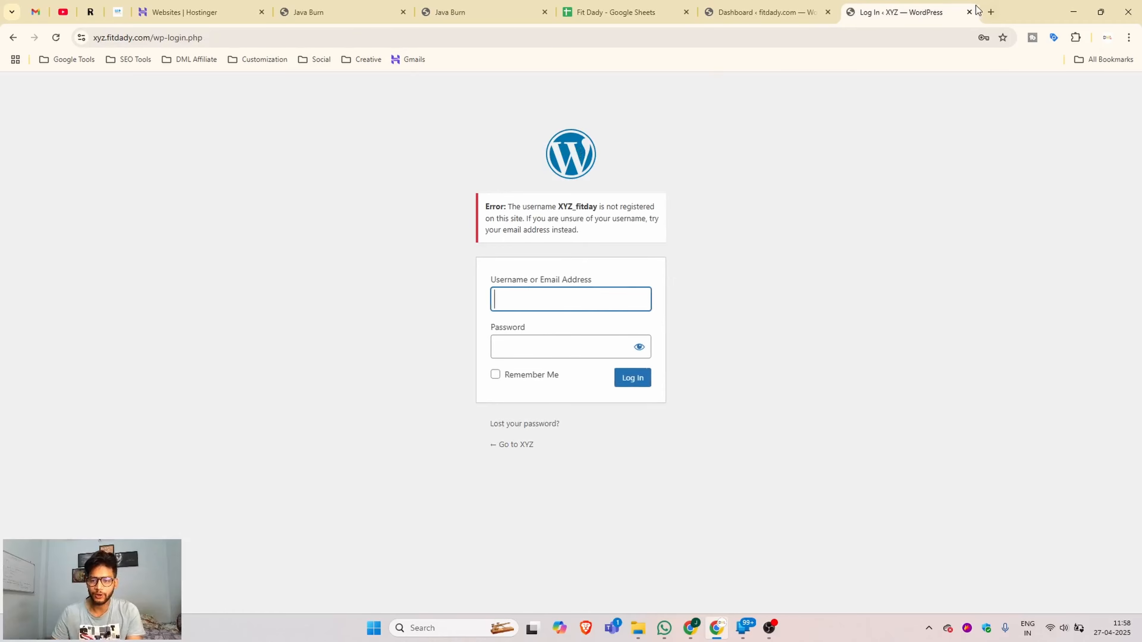
left_click(969, 13)
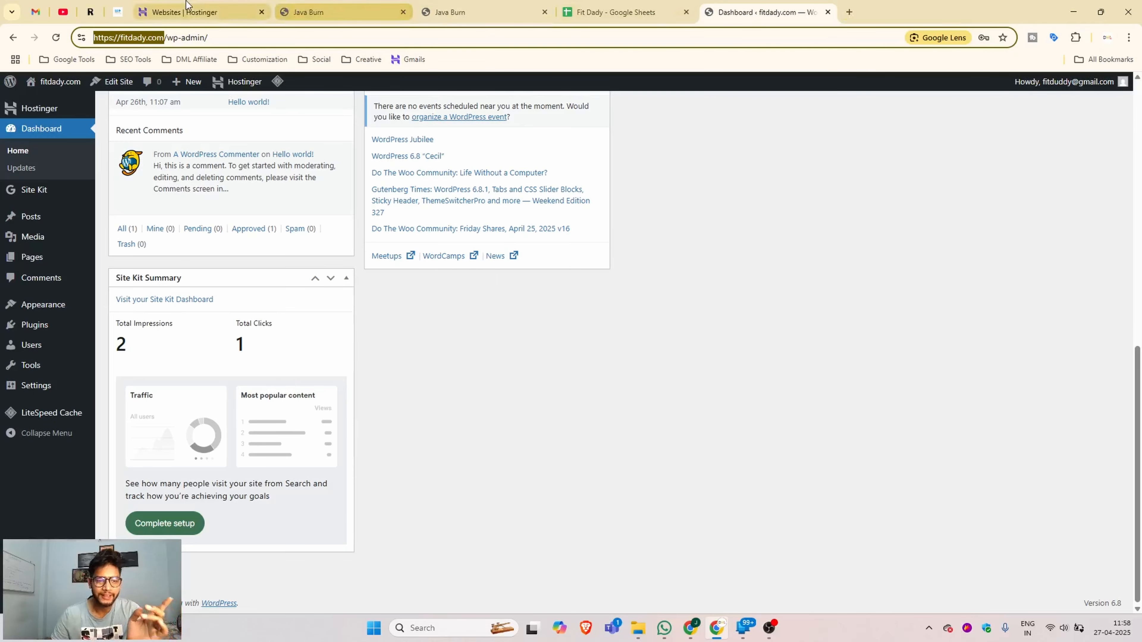
left_click(186, 18)
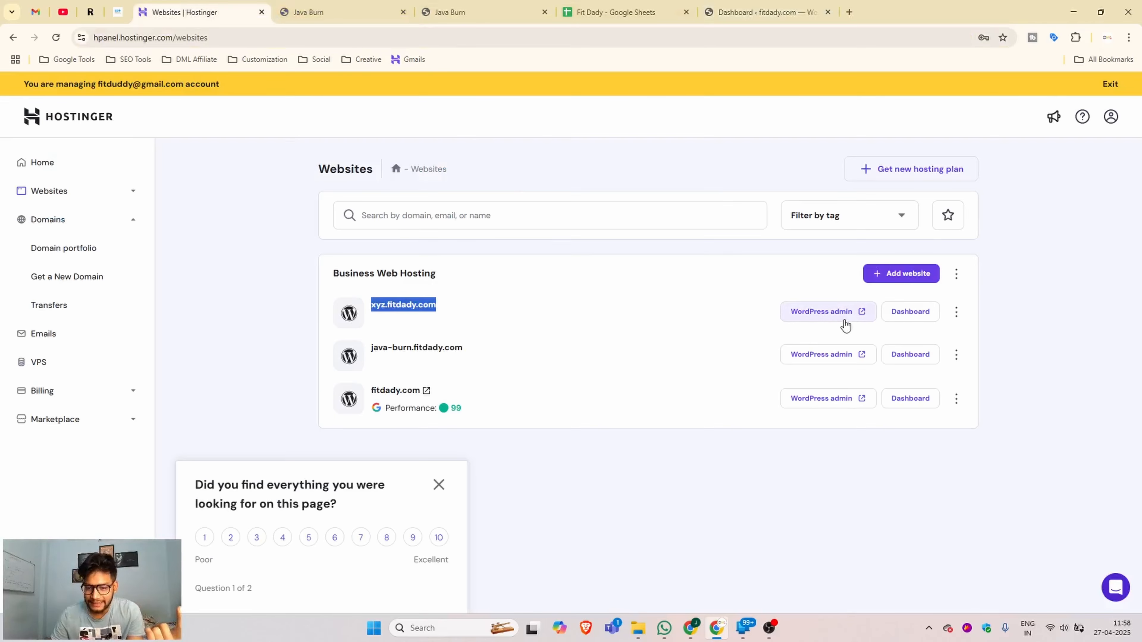
- Log into the xyz.fitdady.com WordPress admin and open the administrator's profile from All Users
left_click(827, 320)
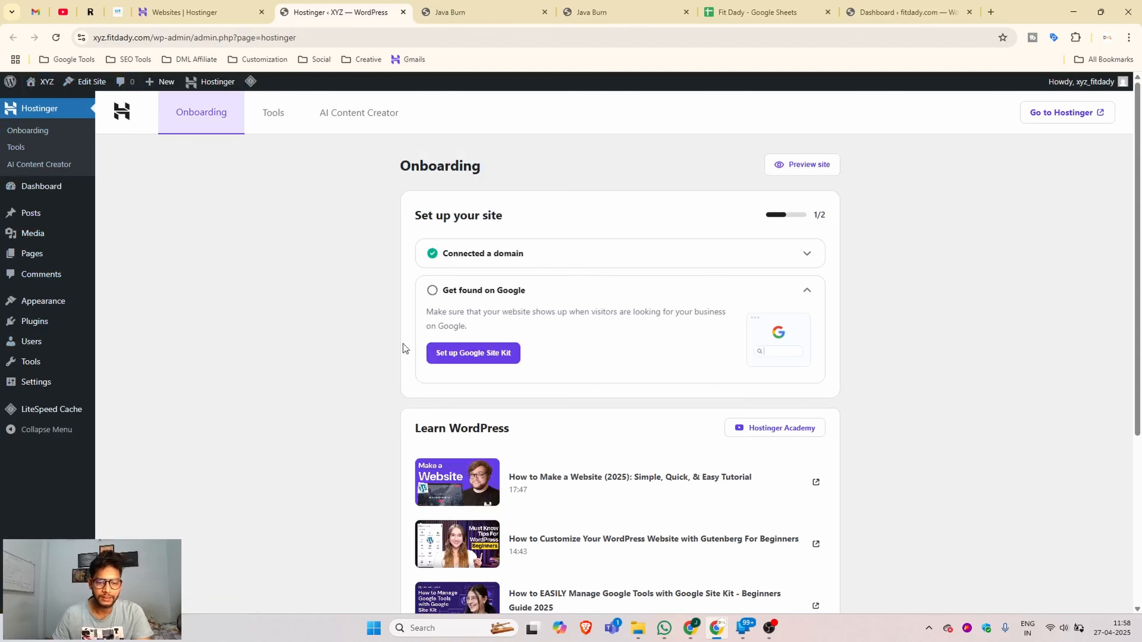
left_click(40, 343)
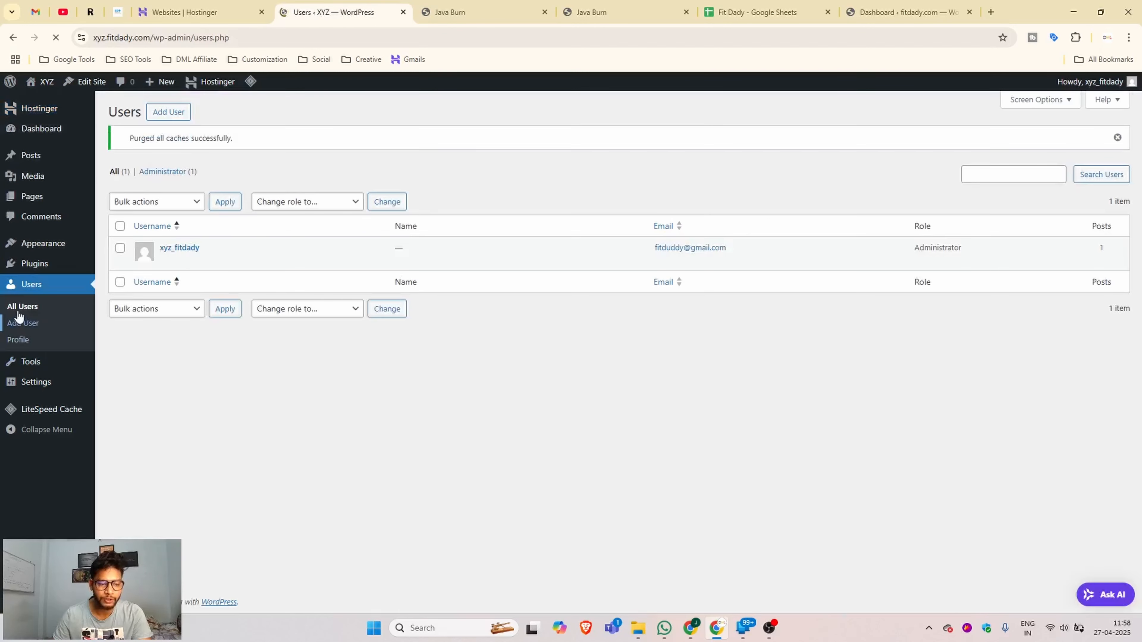
left_click(165, 261)
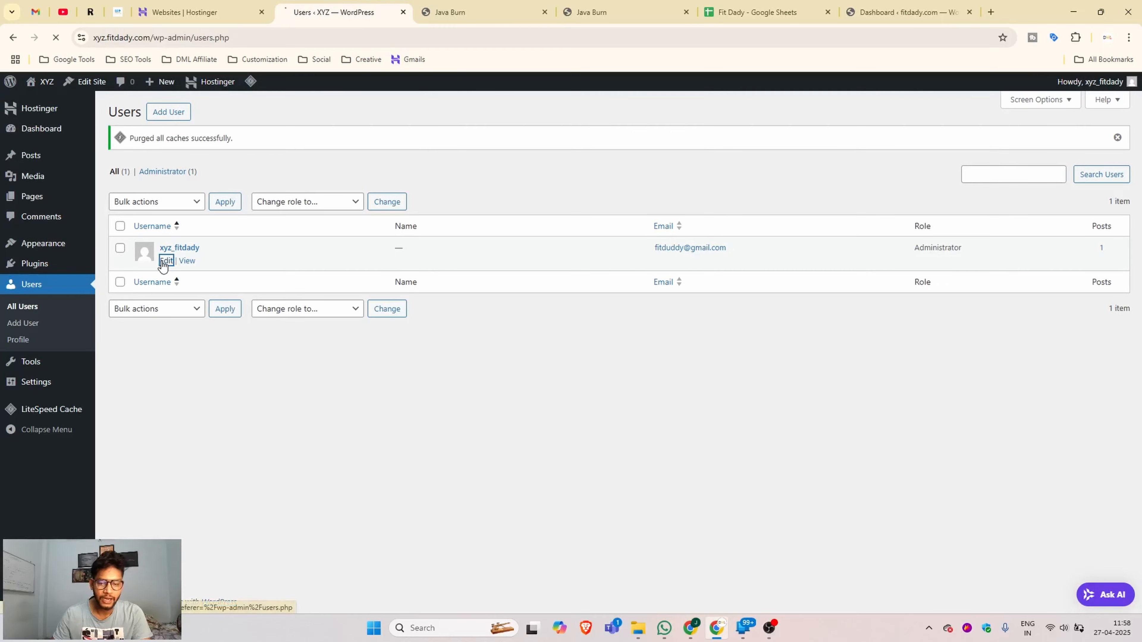
- Review the administrator's profile page, then return to the Hostinger websites list
scroll(349, 411, "down", 8)
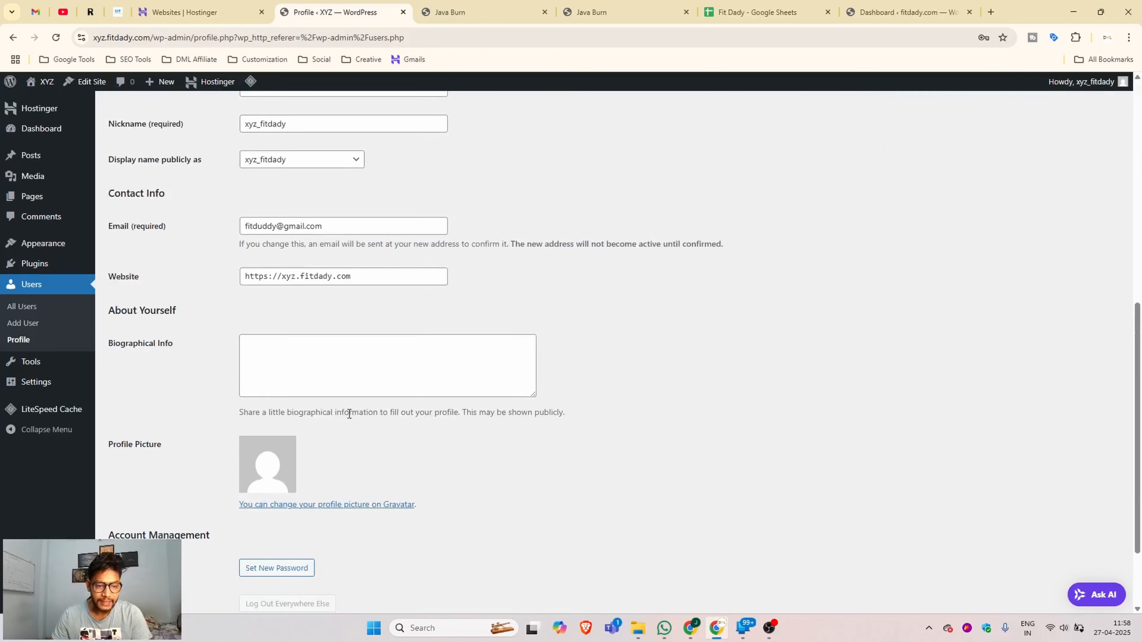
scroll(275, 425, "down", 2)
scroll(191, 454, "up", 12)
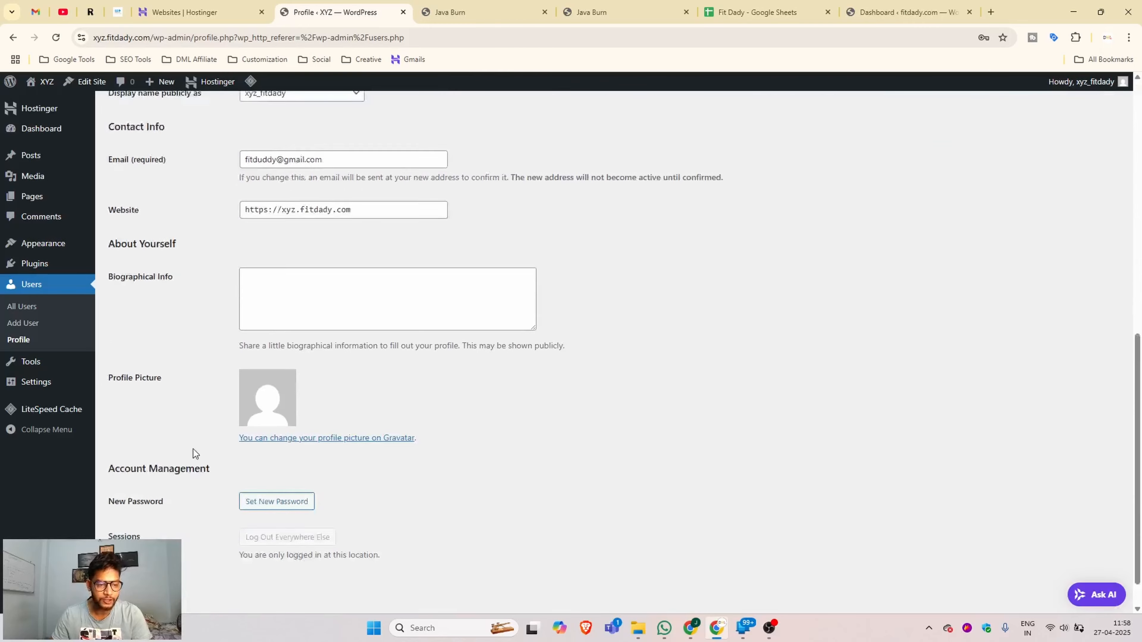
mouse_move(3, 182)
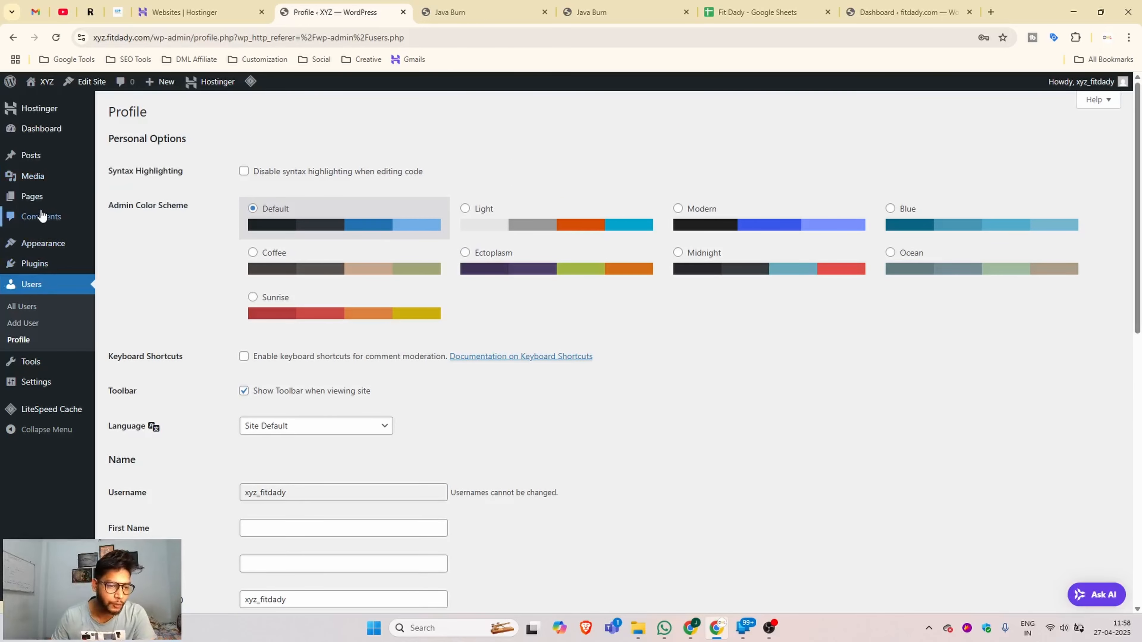
mouse_move(25, 383)
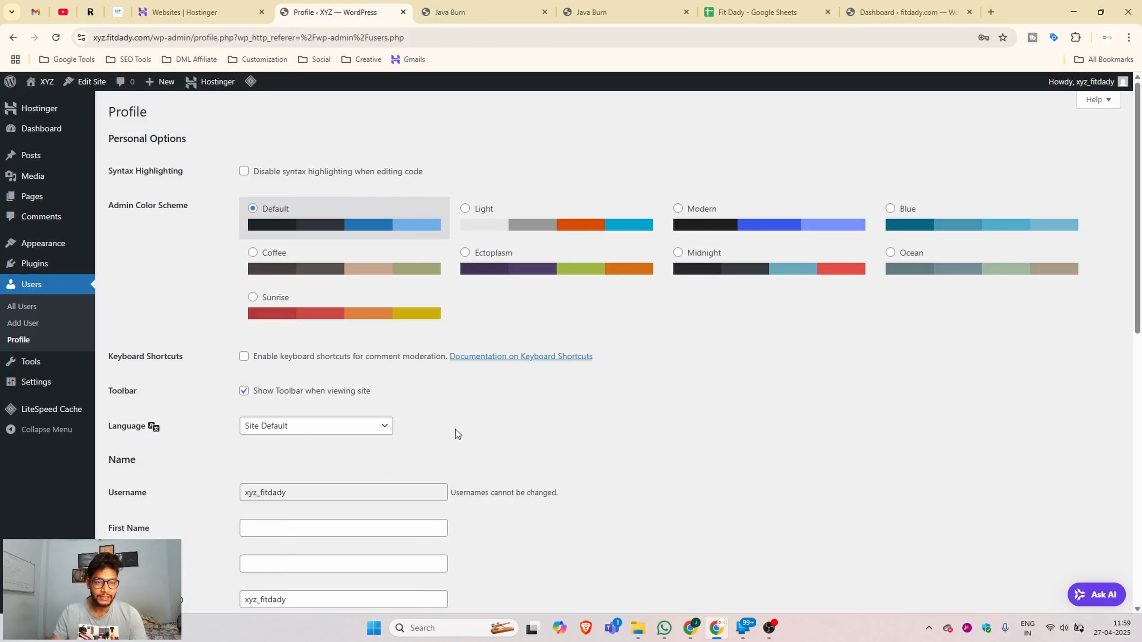
left_click(181, 9)
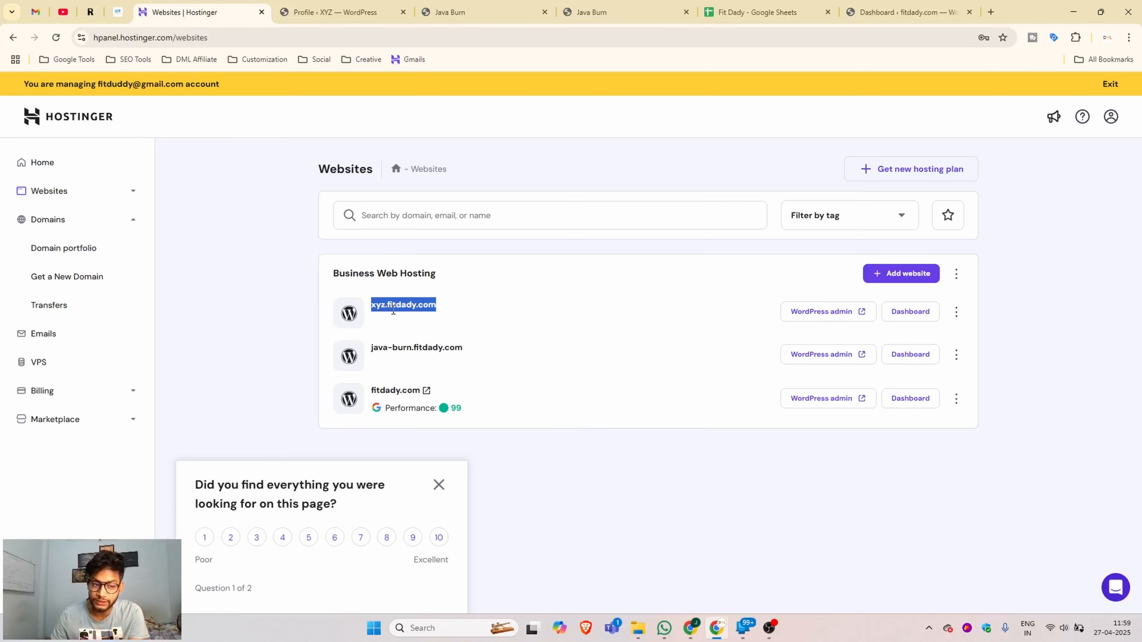
- Open File Manager for fitdady.com from the Business Web Hosting plan's dashboard
left_click(66, 170)
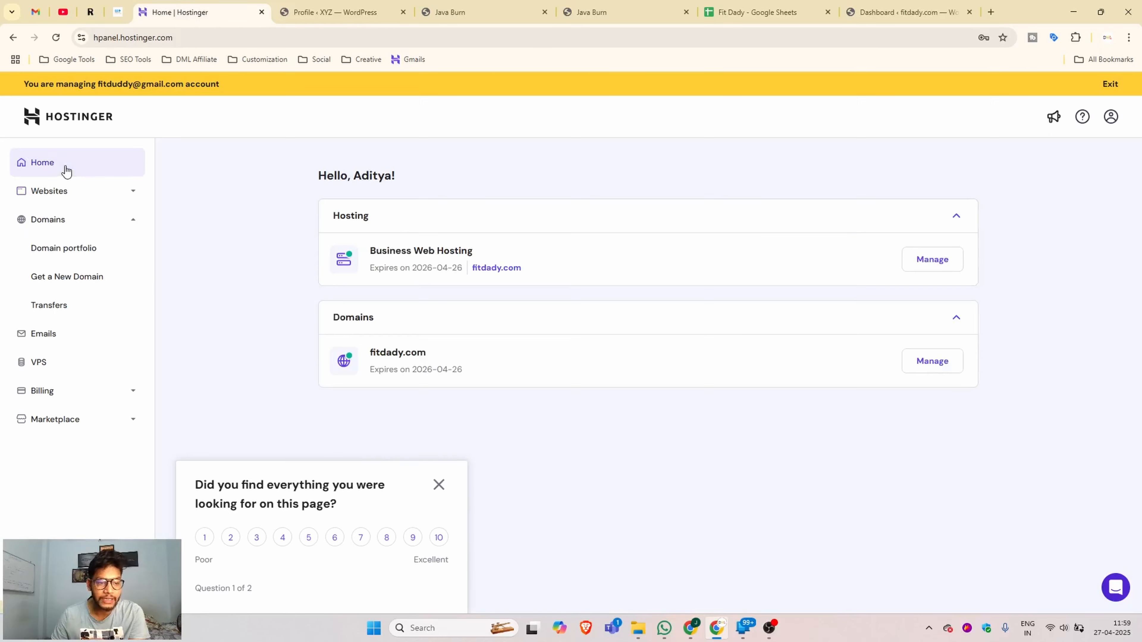
left_click(936, 263)
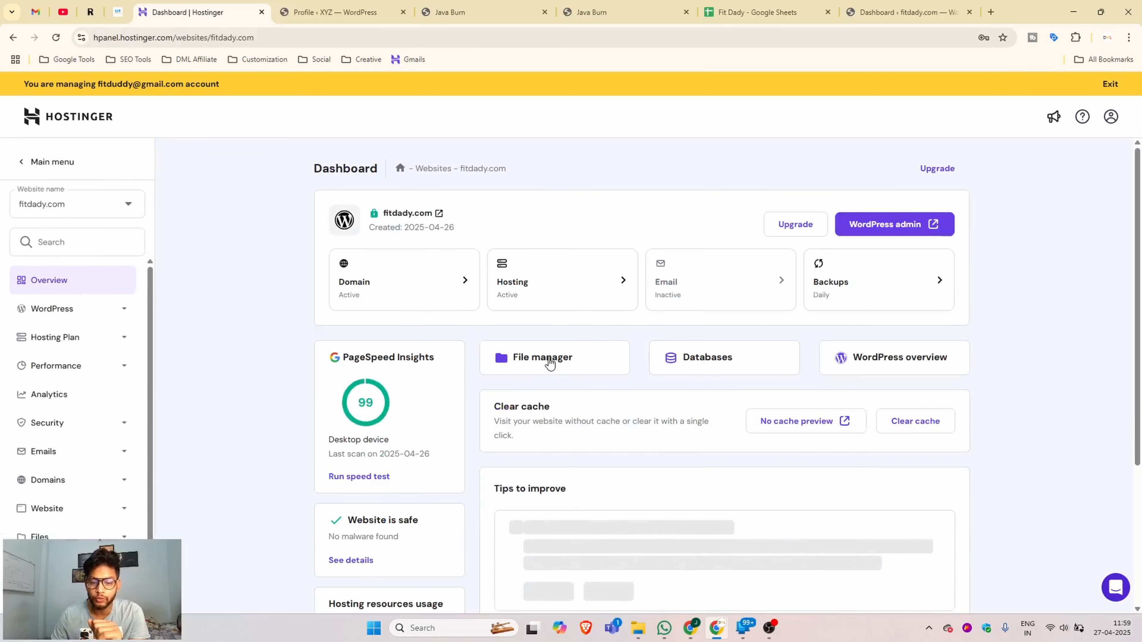
left_click(549, 358)
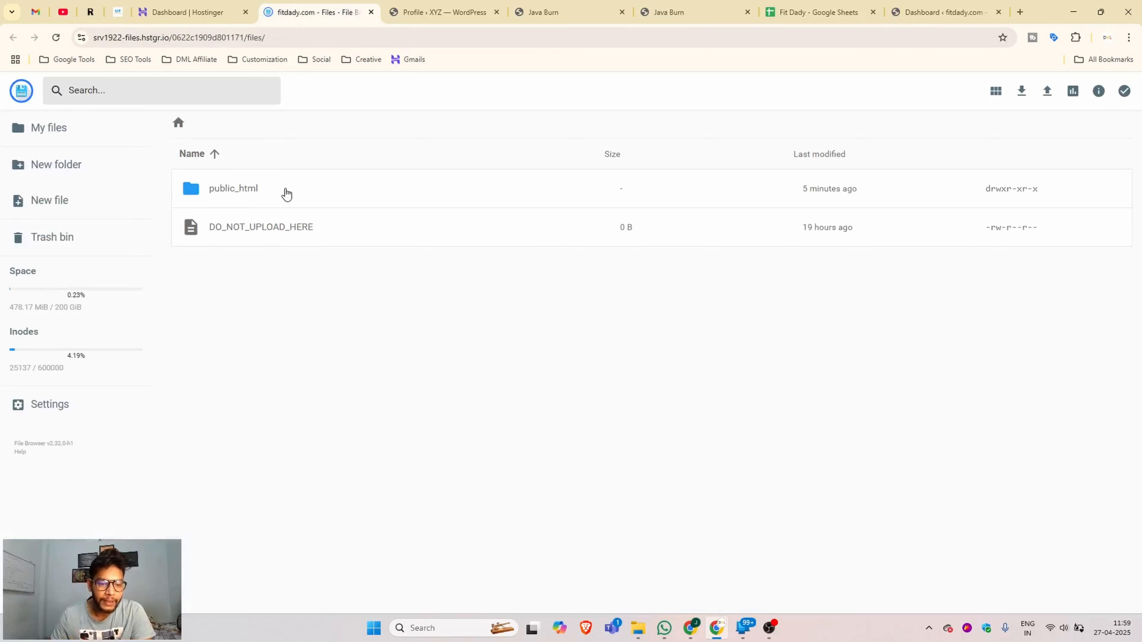
- Inspect the WordPress files inside public_html/__xyz, then return to public_html's listing
double_click(286, 194)
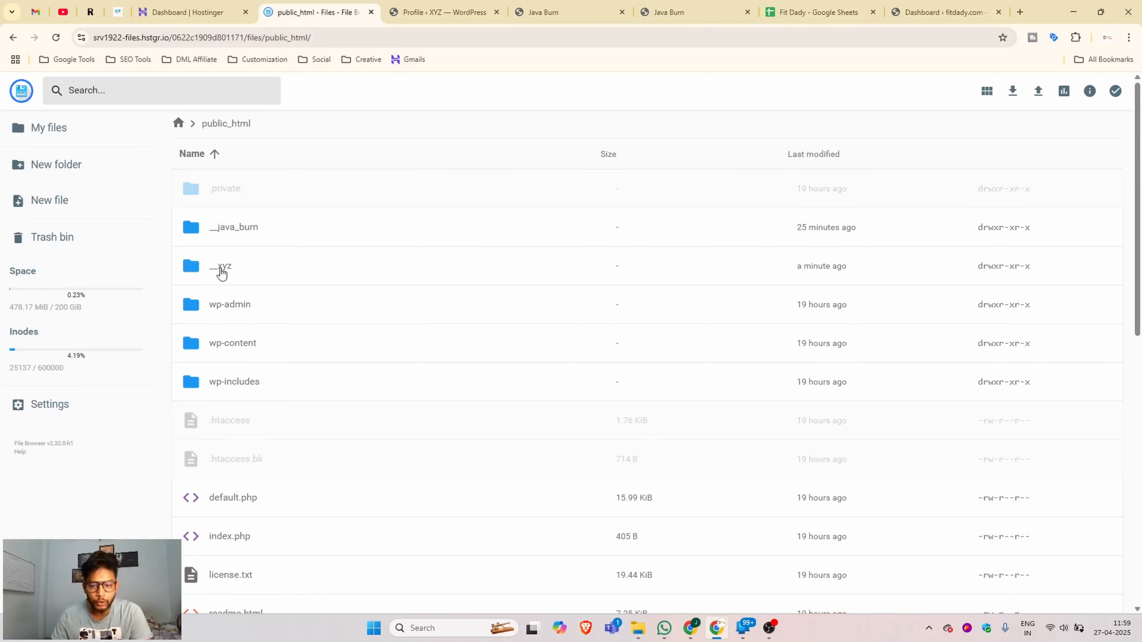
double_click(263, 271)
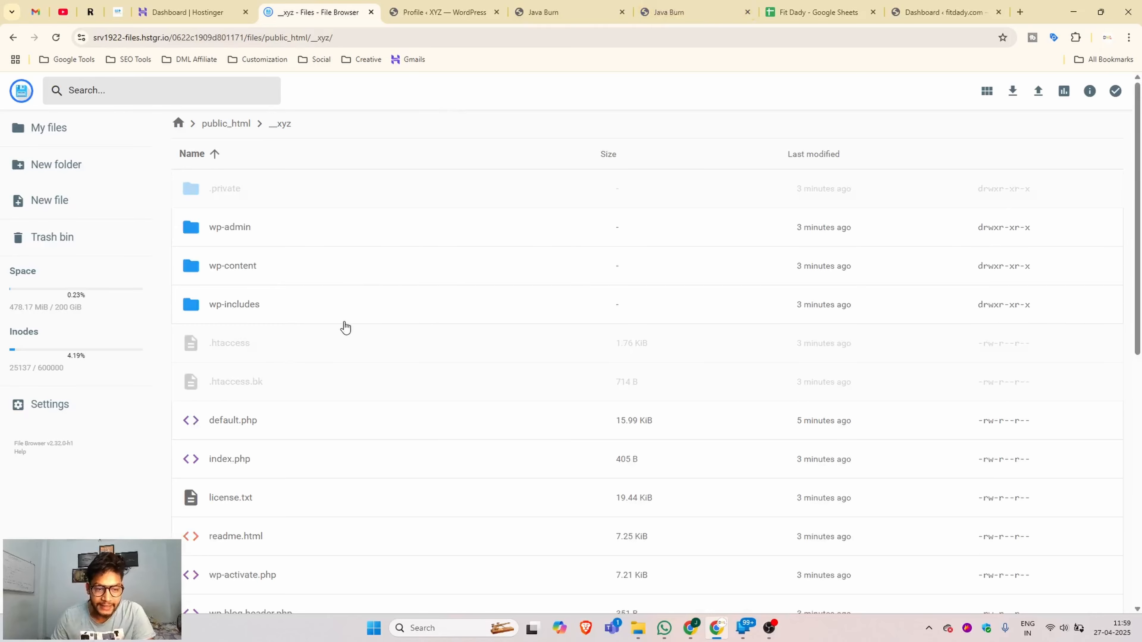
scroll(344, 332, "down", 10)
scroll(341, 336, "up", 10)
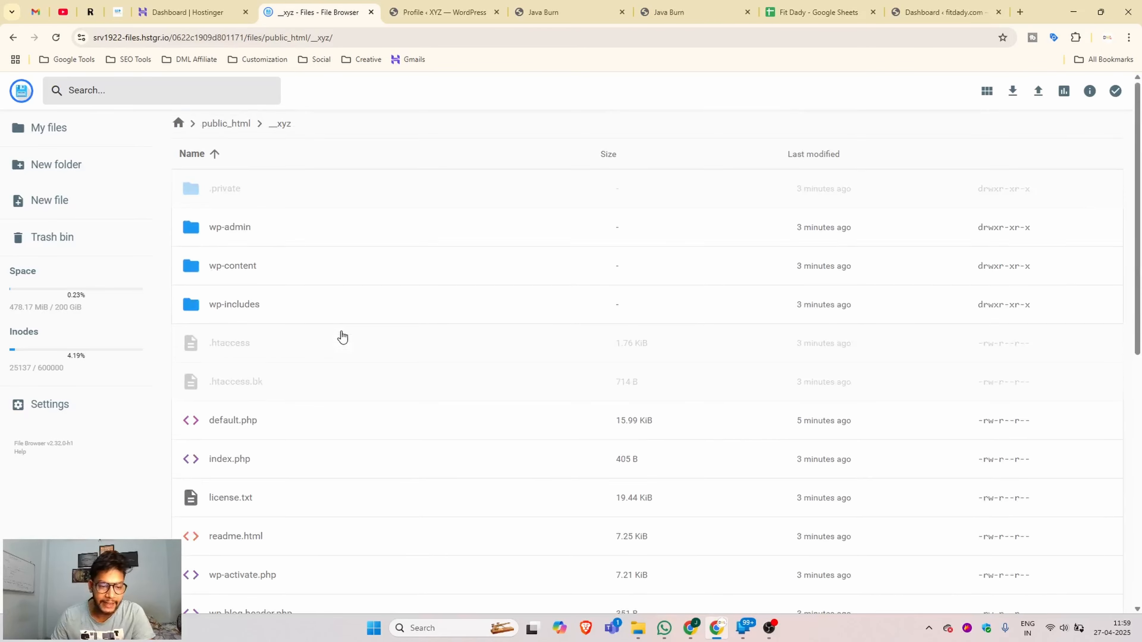
scroll(343, 336, "down", 8)
scroll(298, 342, "up", 8)
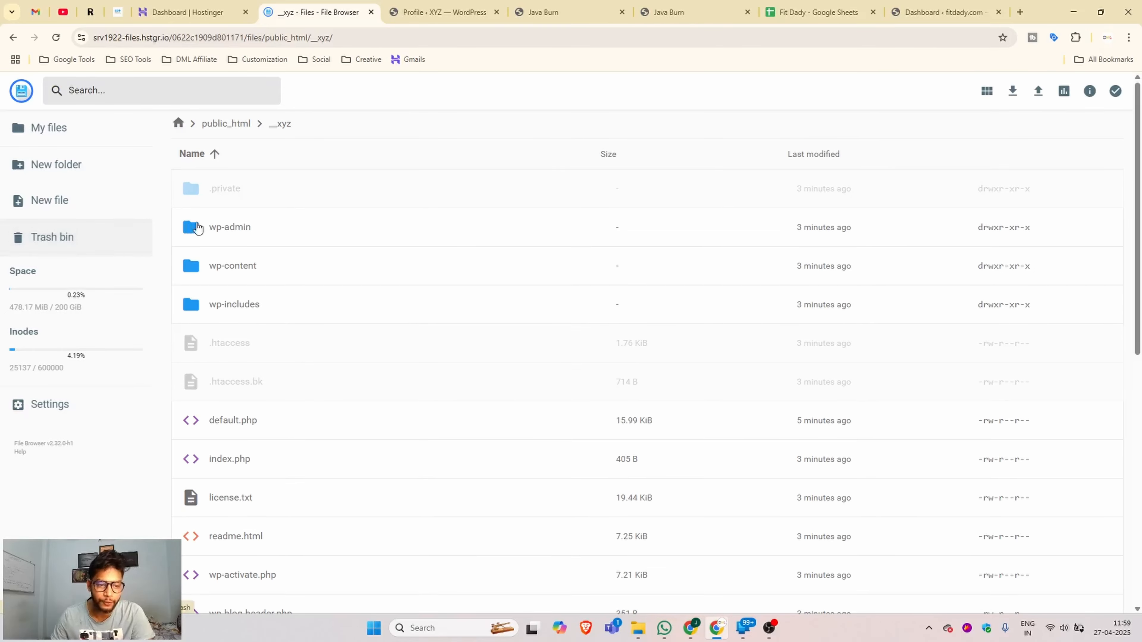
left_click(78, 128)
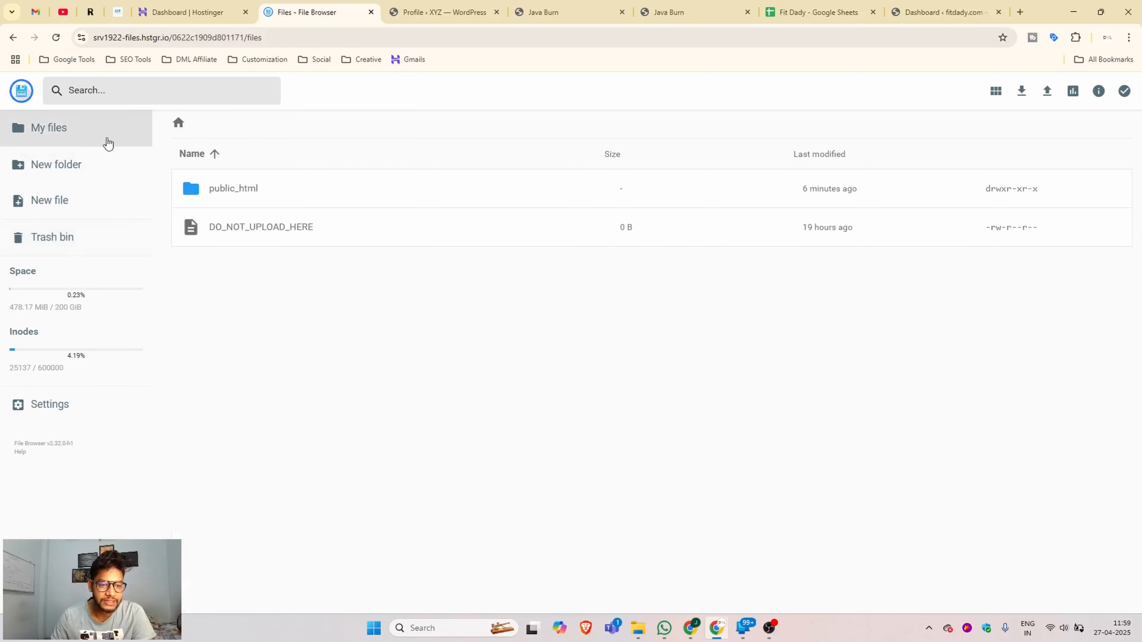
double_click(263, 191)
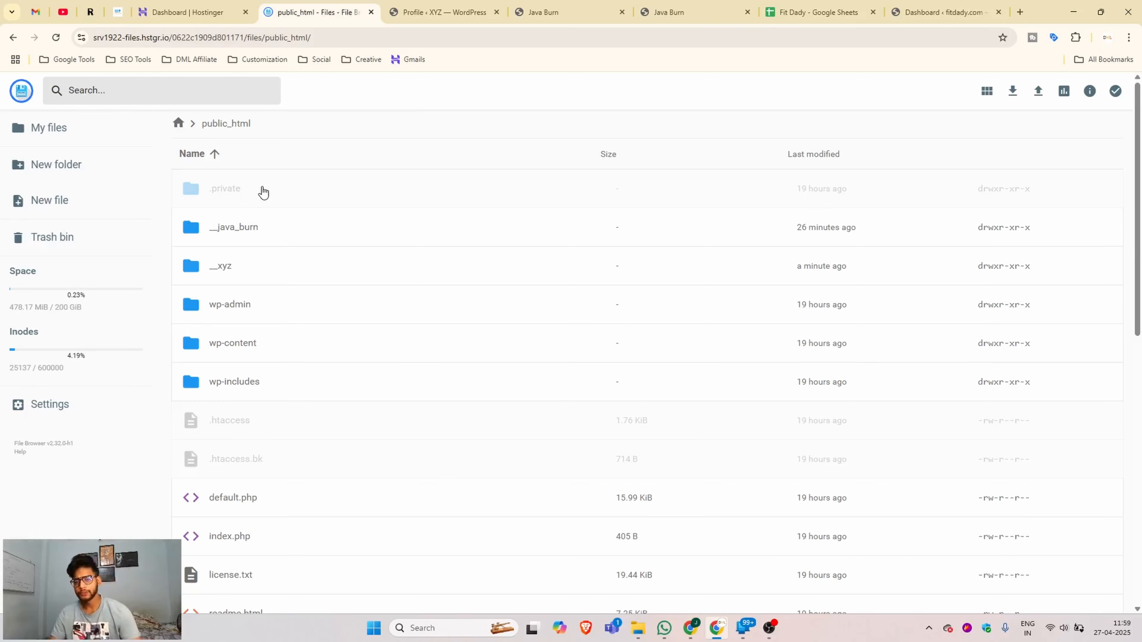